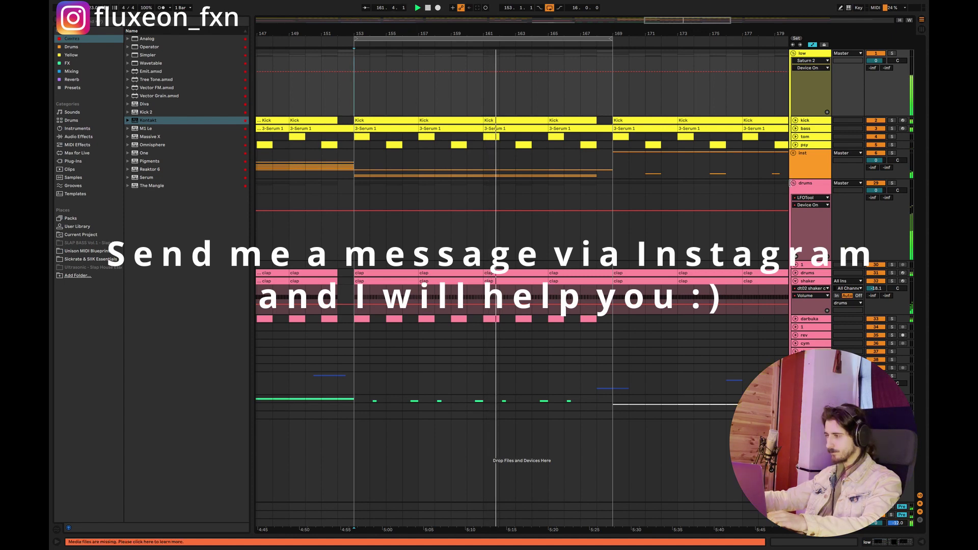
Collapse the drums group in the arrangement
right_click(791, 185)
click(820, 317)
click(792, 183)
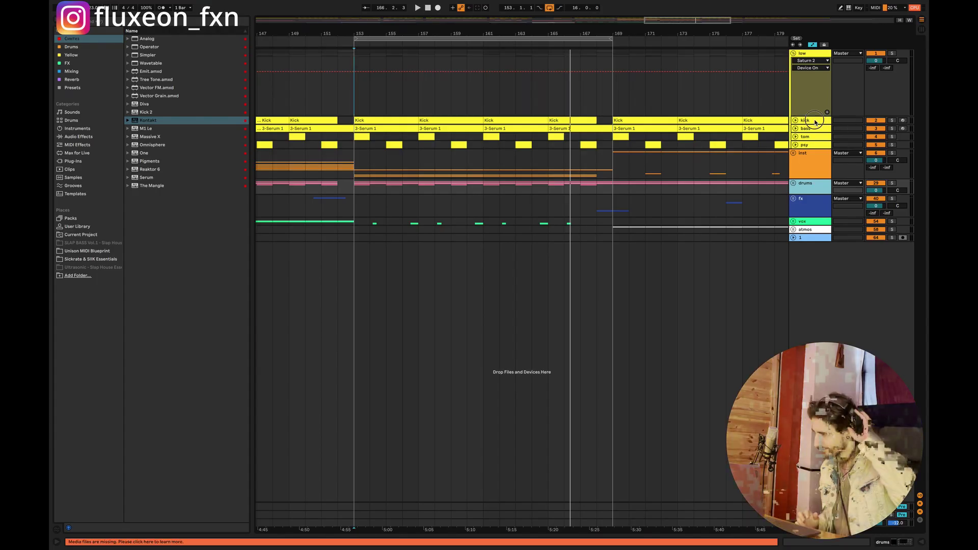
click(542, 237)
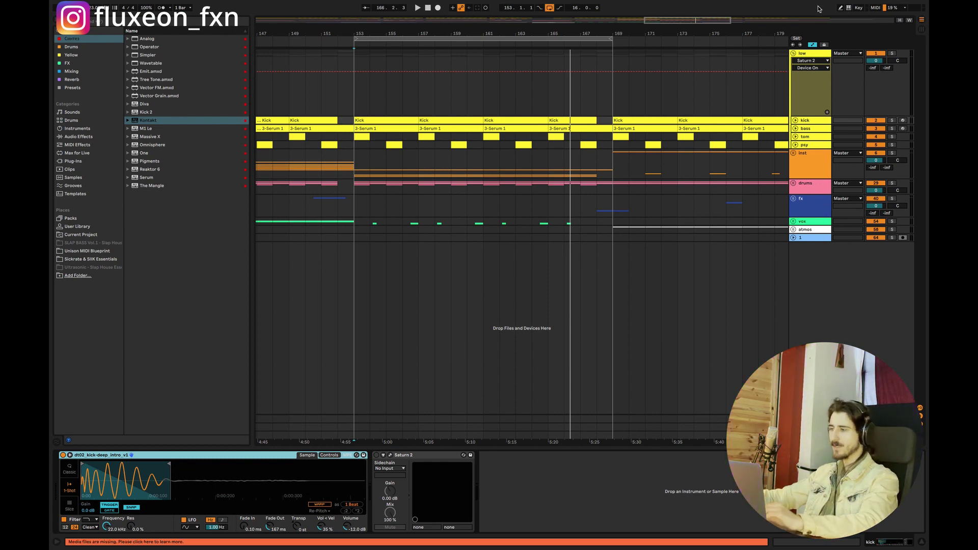
Solo and audition the low group from bar 153, and switch off its Saturn 2 device
click(891, 53)
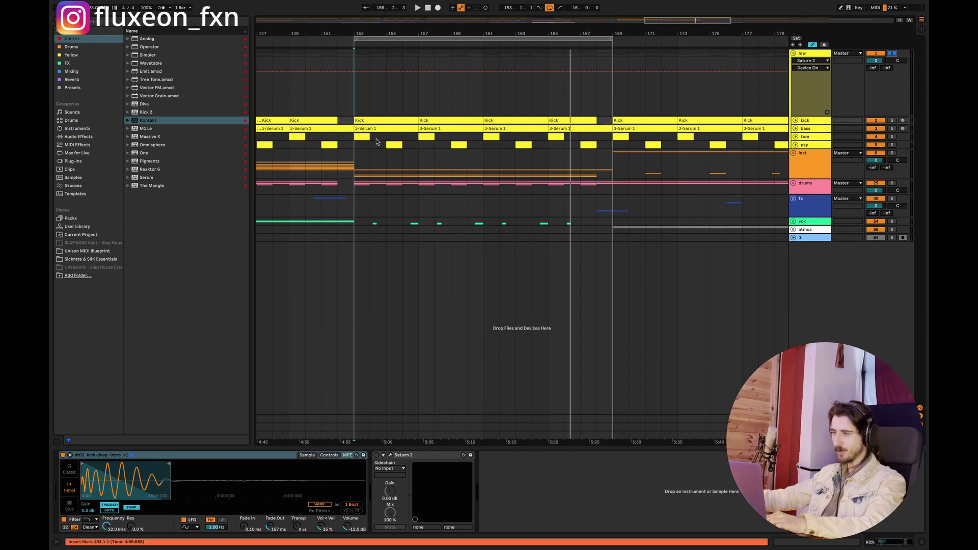
click(352, 100)
key(space)
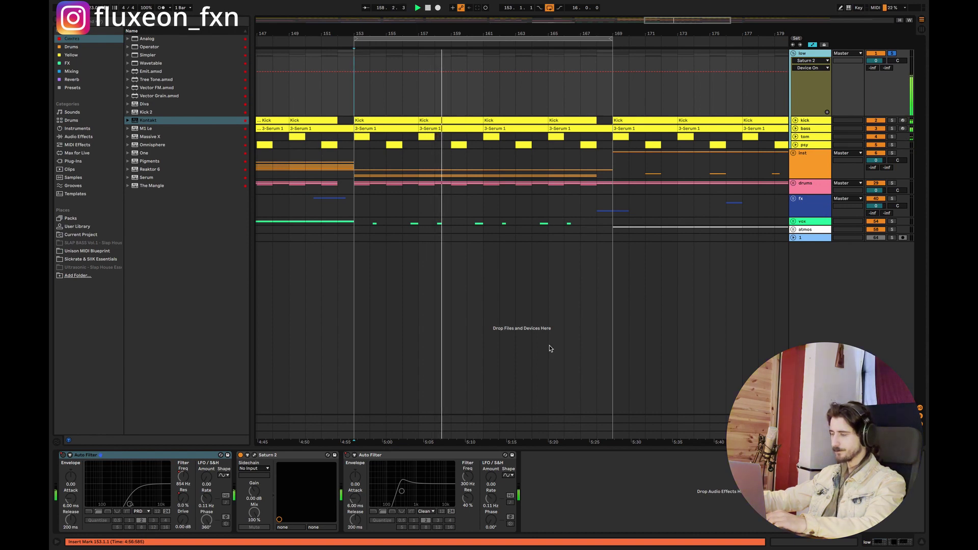
key(space)
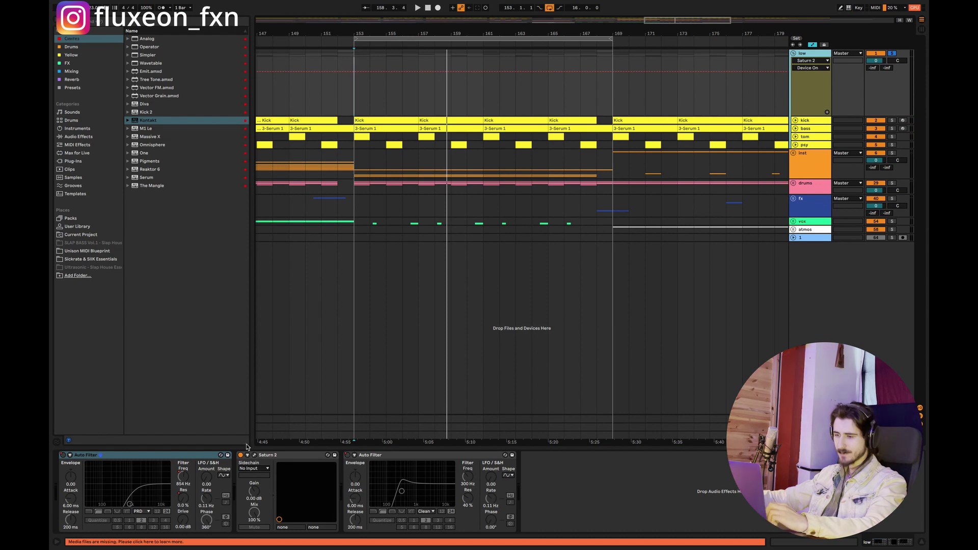
click(825, 57)
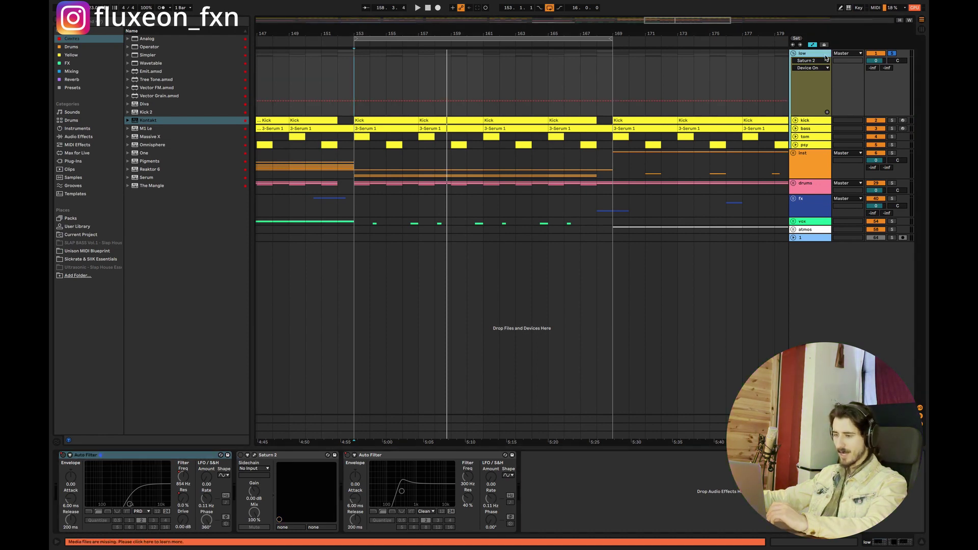
Load Kick 2 onto the kick track in place of its sample instrument and reposition the plugin window
click(807, 128)
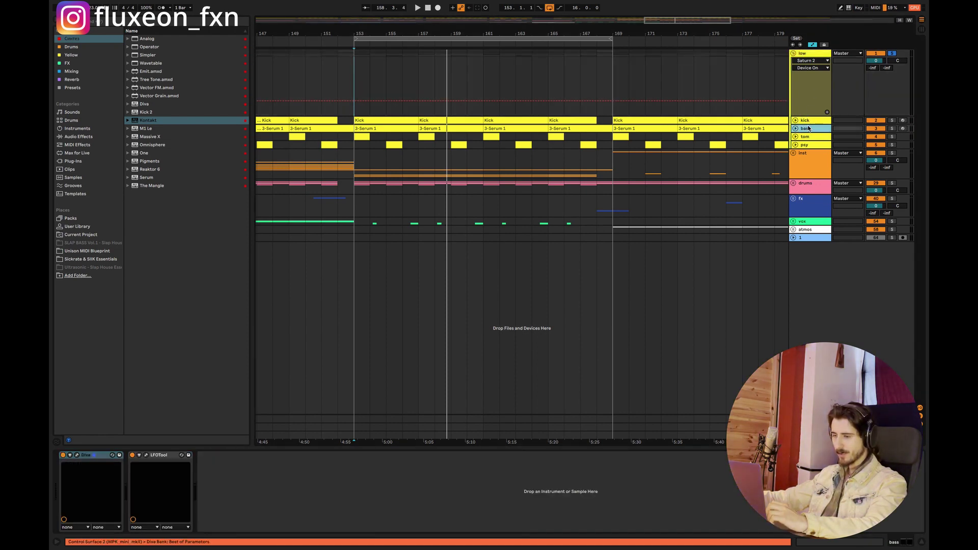
click(808, 121)
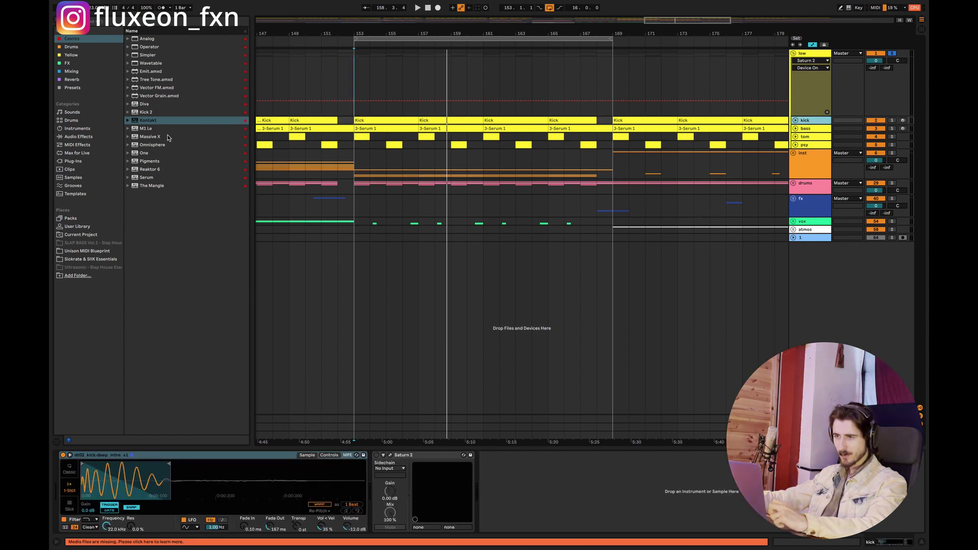
click(151, 114)
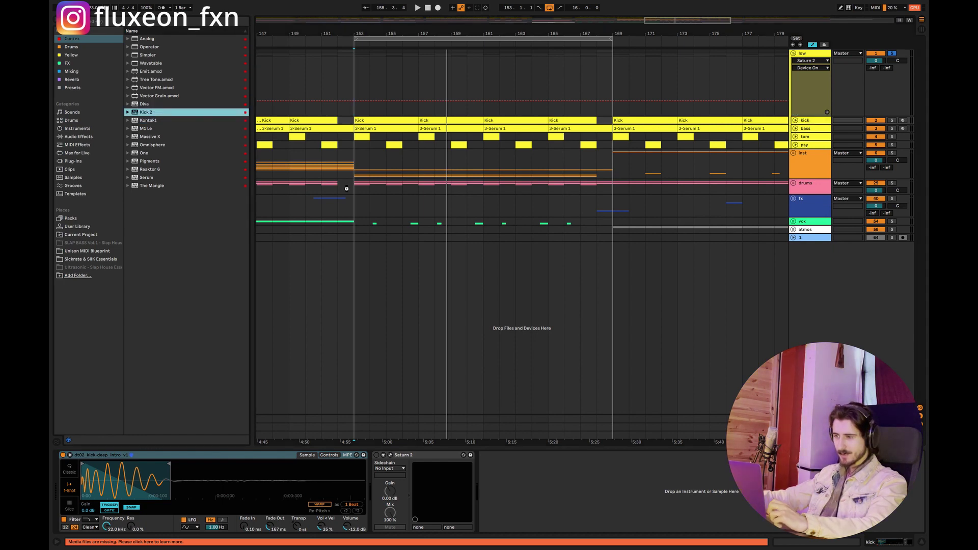
drag(346, 188, 348, 190)
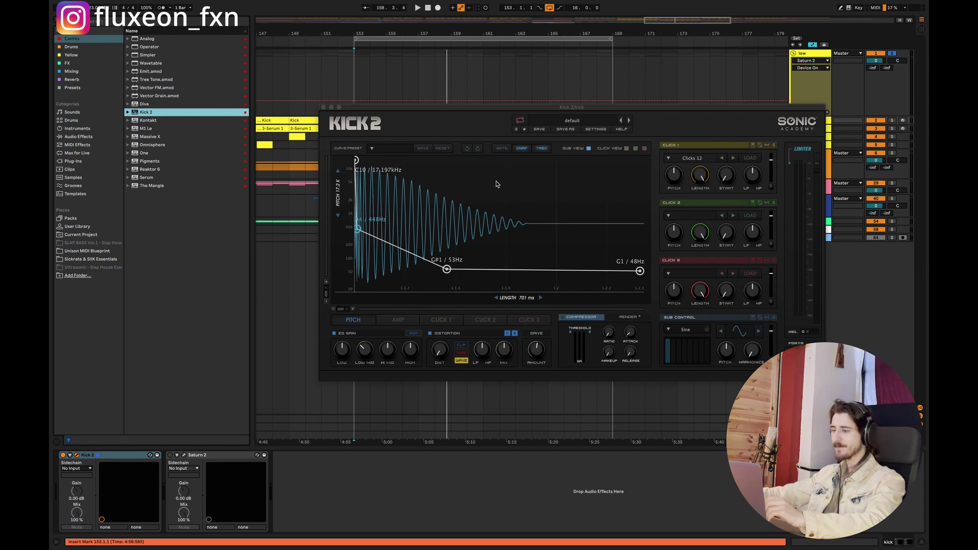
drag(516, 113, 497, 139)
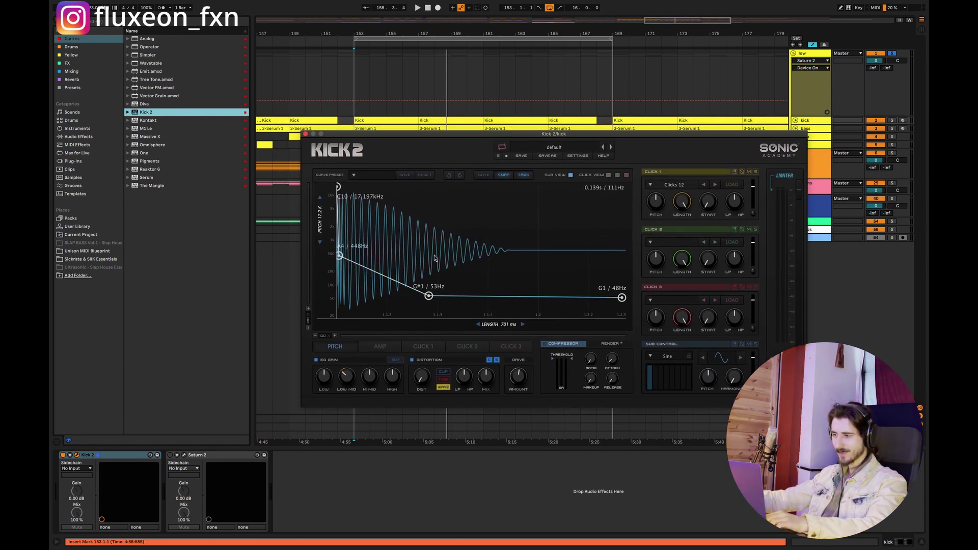
Shape Kick 2's pitch curve with a C7 start, C#4 second point and E2 third point, and set the length to 296 ms
mouse_move(432, 297)
mouse_down()
mouse_move(448, 241)
mouse_move(438, 228)
mouse_move(449, 275)
mouse_move(457, 264)
mouse_move(446, 285)
mouse_up()
mouse_move(502, 324)
mouse_down()
mouse_move(467, 323)
mouse_move(512, 326)
mouse_up()
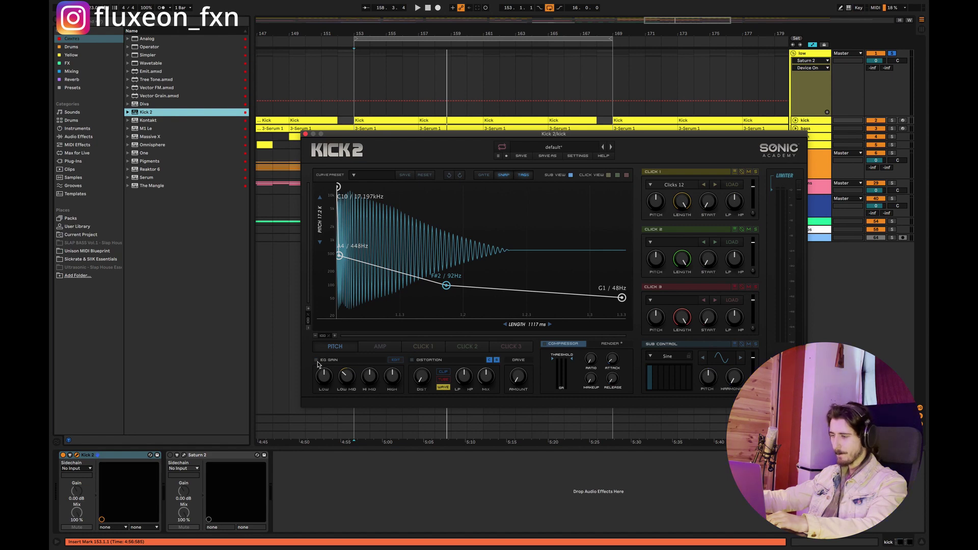
drag(446, 286, 455, 288)
drag(341, 255, 354, 265)
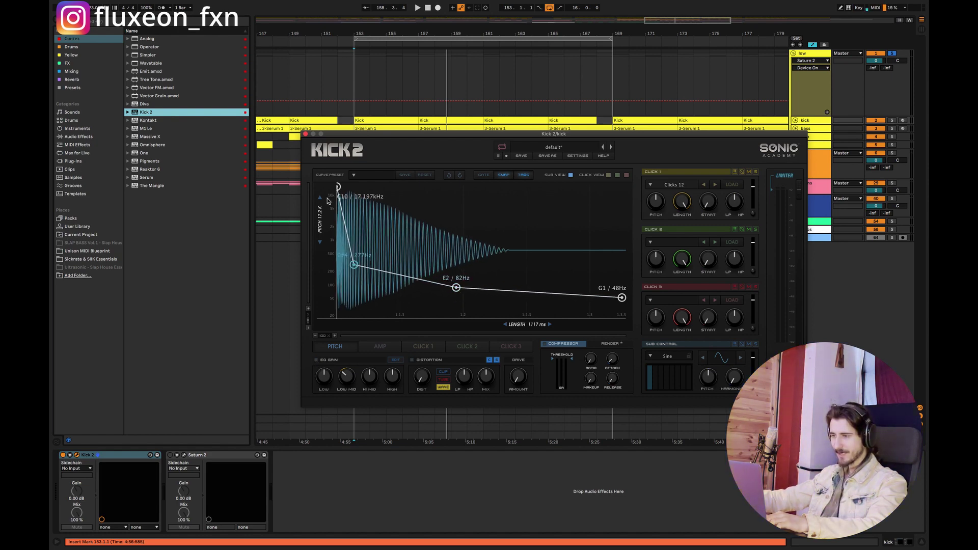
drag(337, 188, 337, 226)
drag(532, 329, 496, 330)
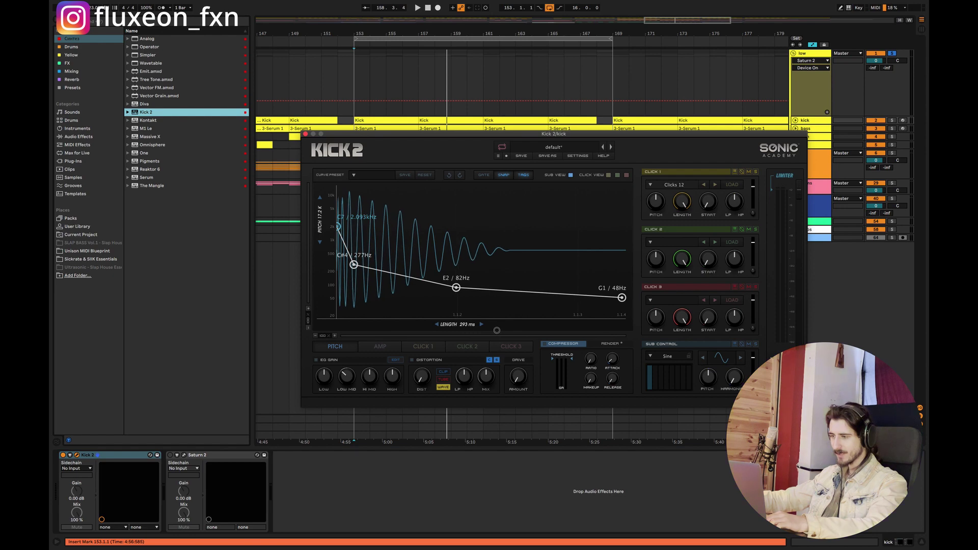
drag(497, 330, 497, 330)
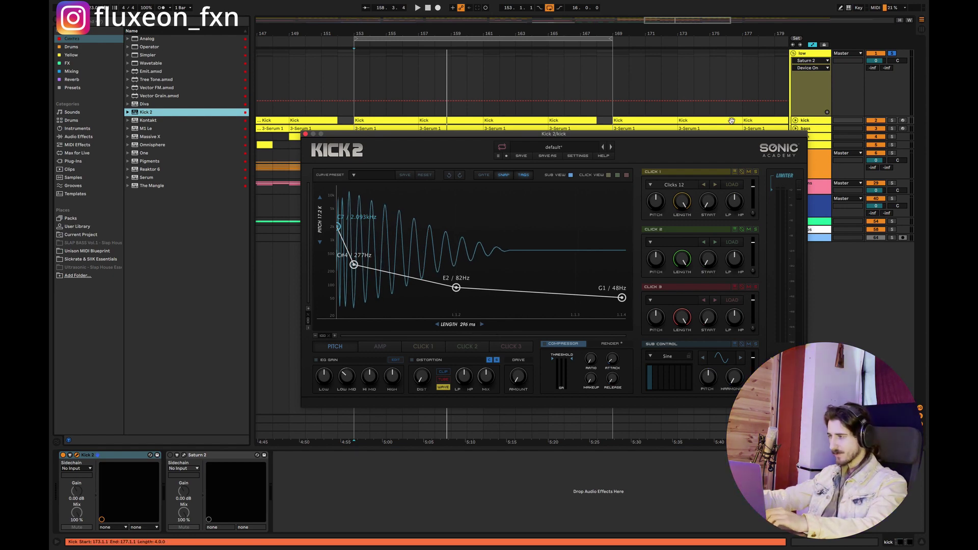
Examine the MIDI notes of the bass clip at bar 153, and close the clip view
click(797, 131)
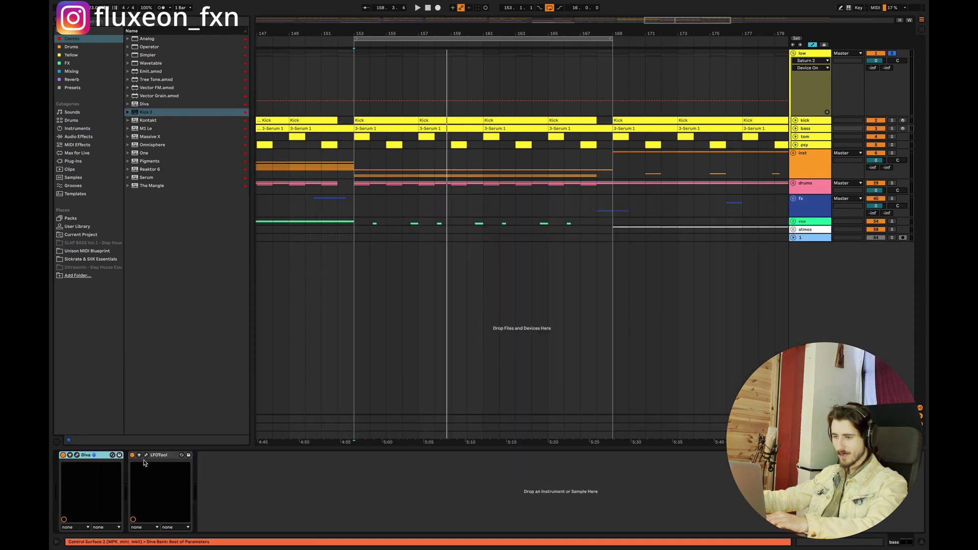
double_click(383, 128)
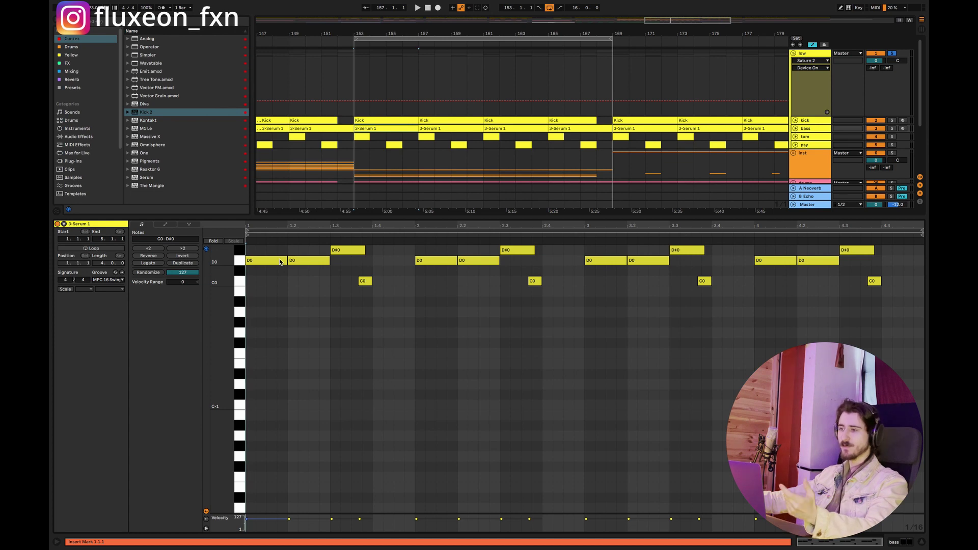
key(super+alt+l)
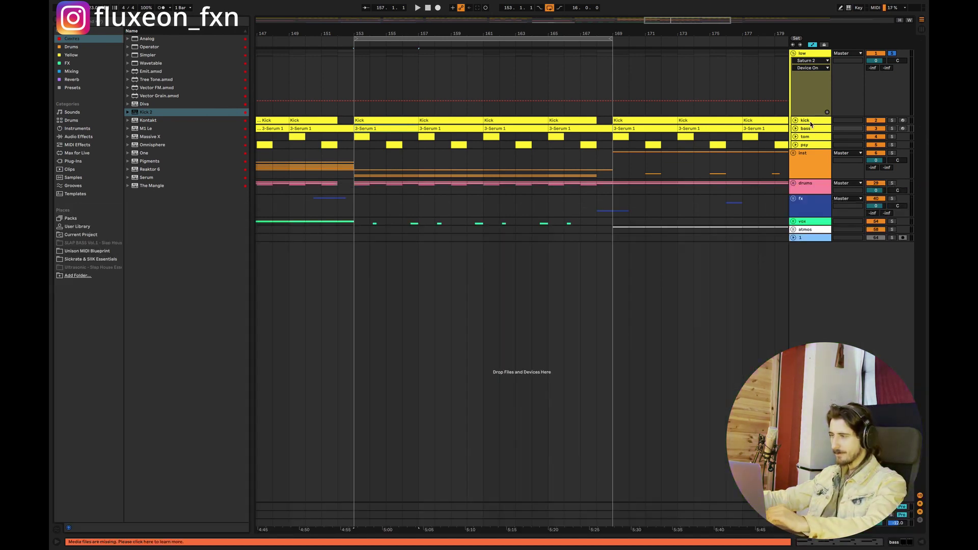
Tune the kick track's Kick 2 pitch curve with the end point at D1, the third point at D2 and the start at D7
double_click(811, 122)
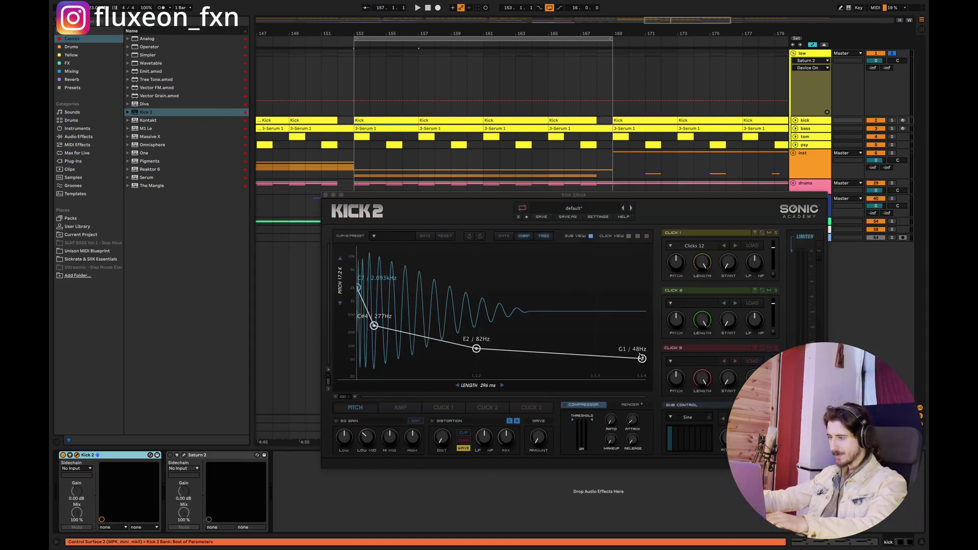
mouse_move(641, 357)
mouse_down()
mouse_move(641, 376)
mouse_move(642, 367)
mouse_up()
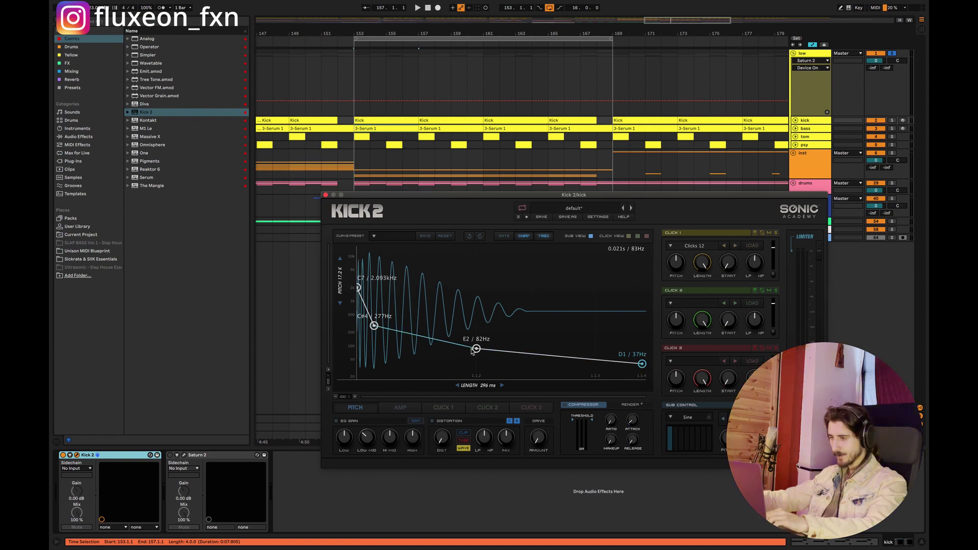
drag(476, 348, 480, 351)
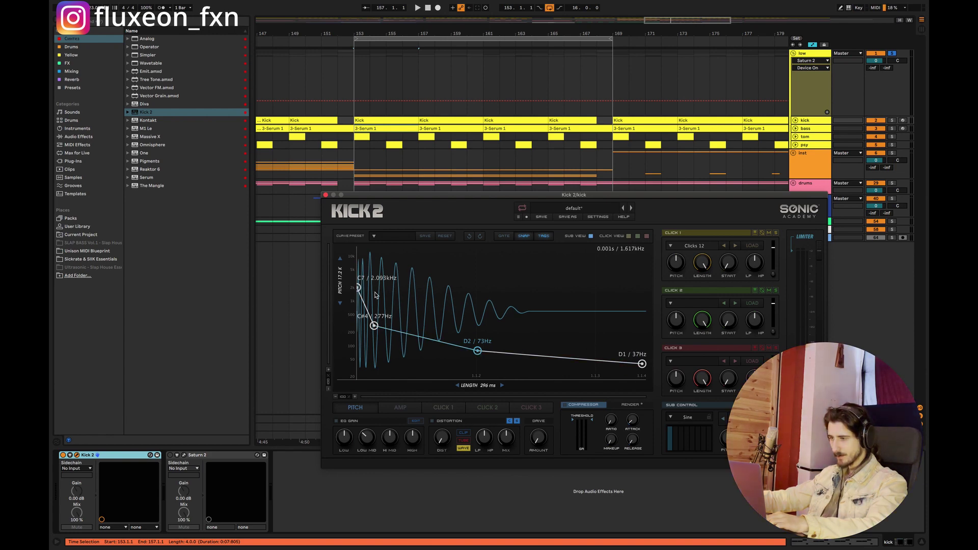
drag(358, 287, 359, 285)
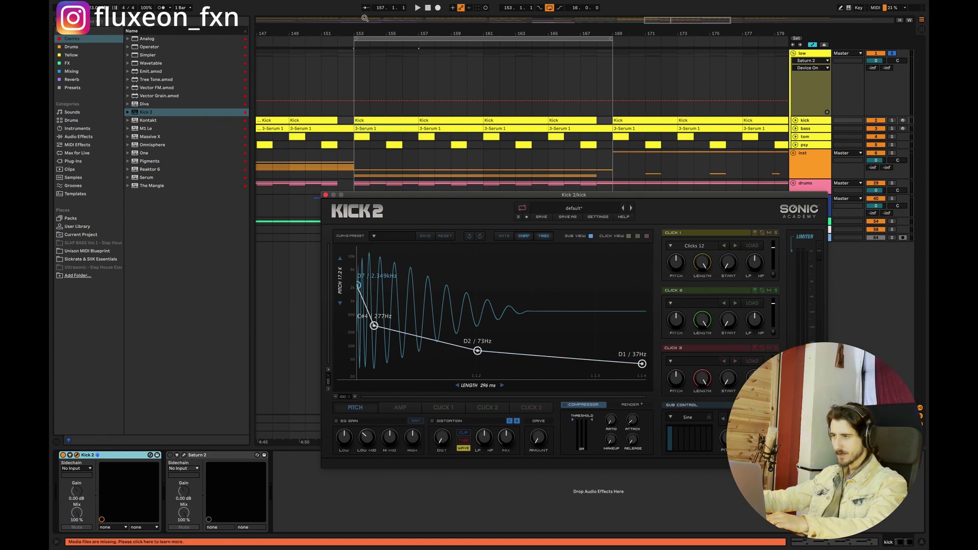
Set the arrangement loop to four bars, from bar 153 to bar 157
click(657, 29)
scroll(449, 81, up, 3)
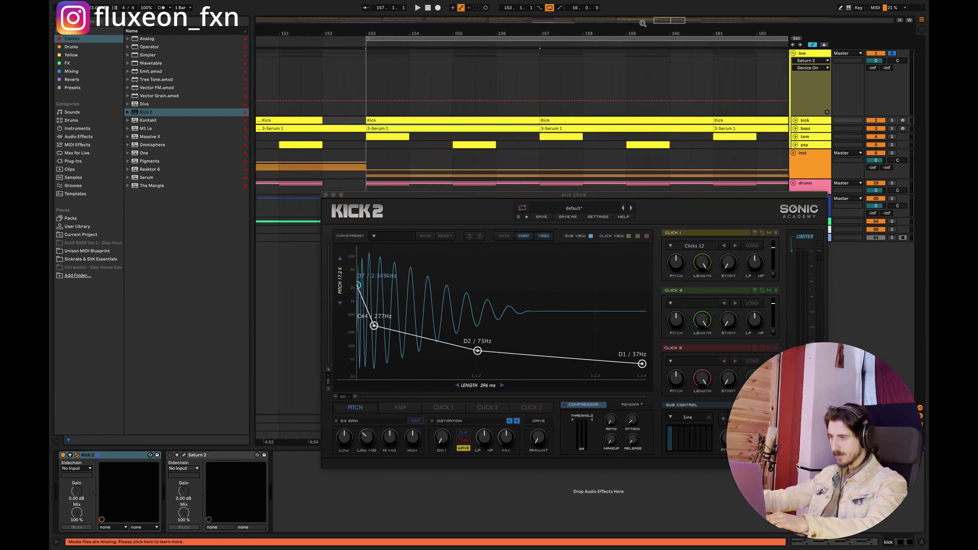
drag(363, 70, 523, 99)
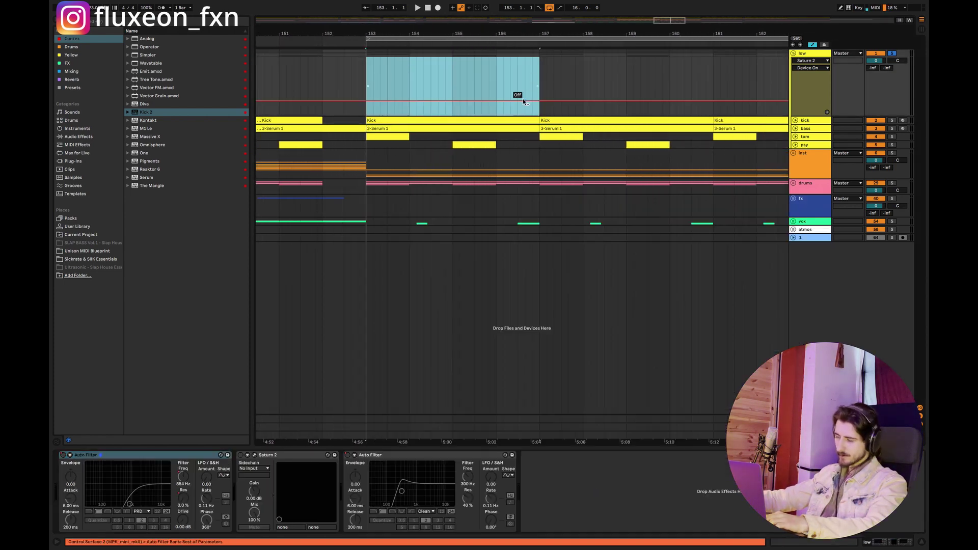
key(ctrl+l)
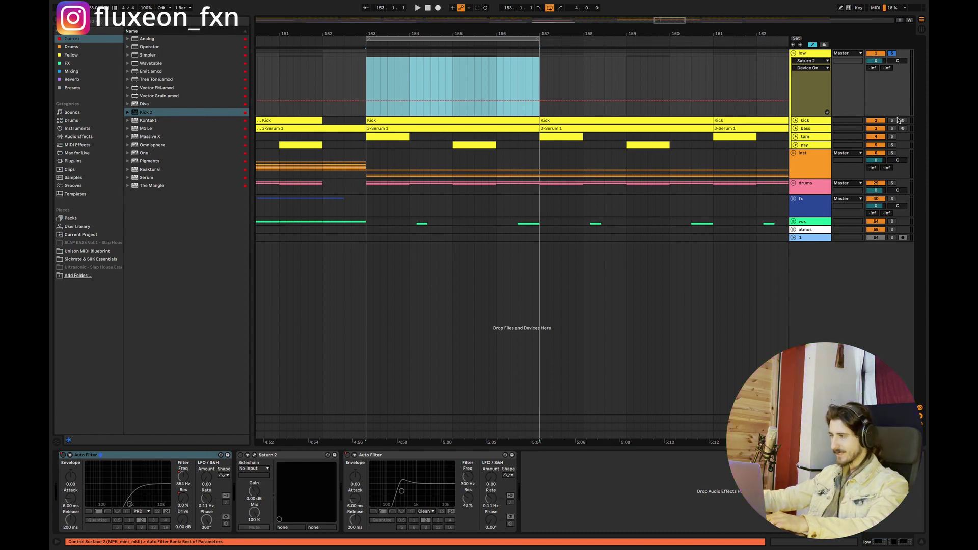
Audition the loop from bar 153 with the kick track's Kick 2 window open, and mute Click 1
click(824, 108)
click(815, 124)
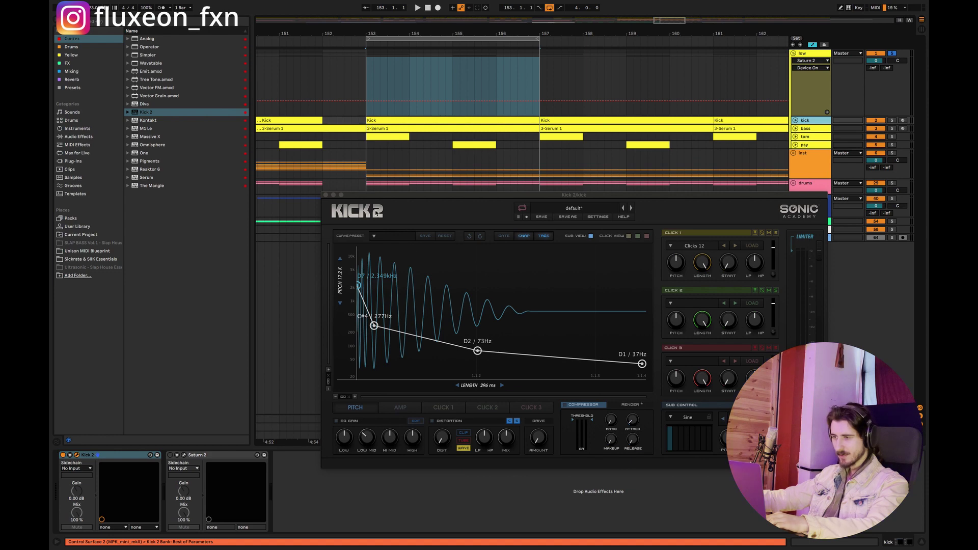
drag(387, 199, 367, 194)
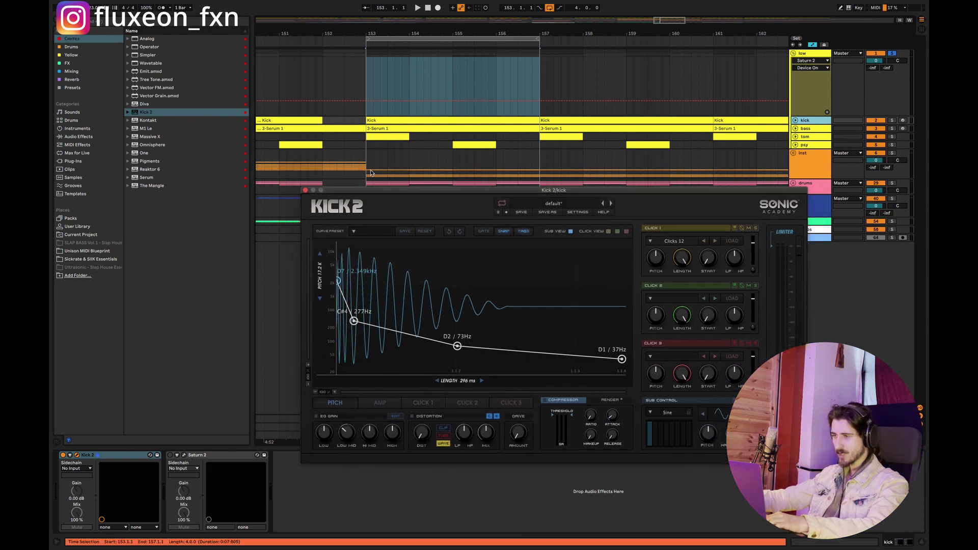
click(366, 82)
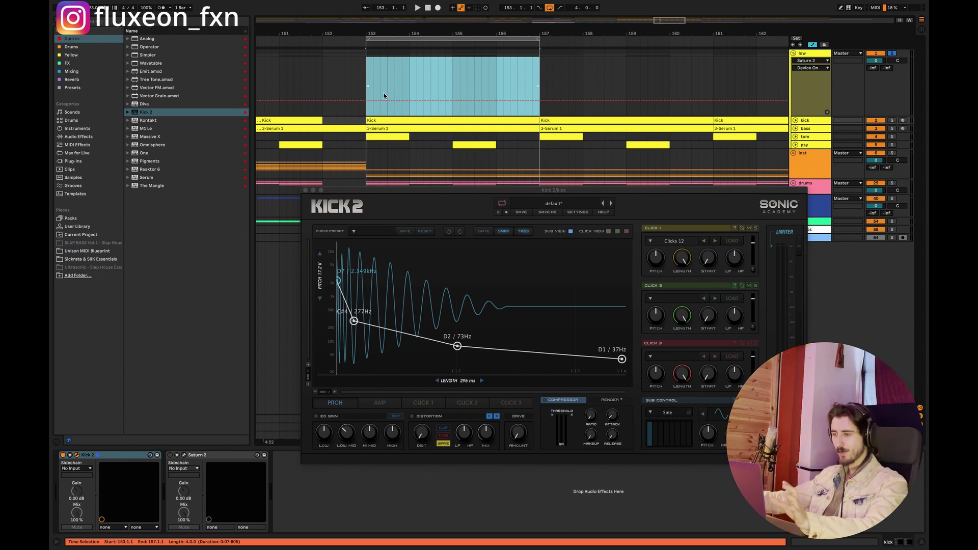
click(383, 93)
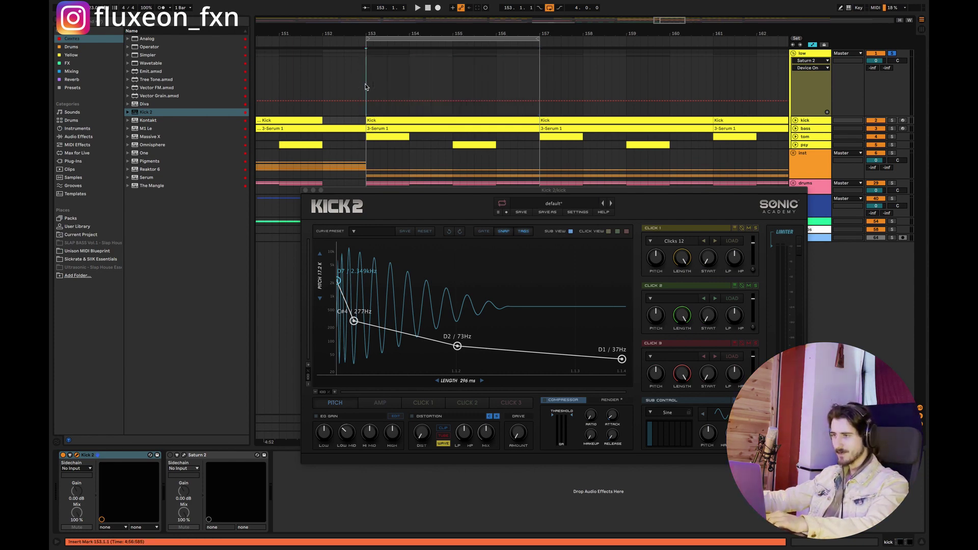
key(space)
key(Down)
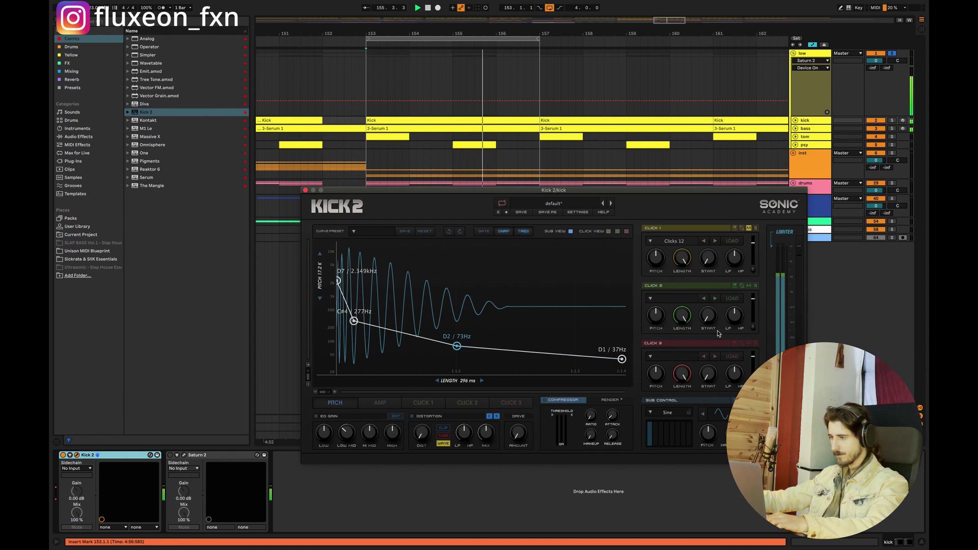
key(space)
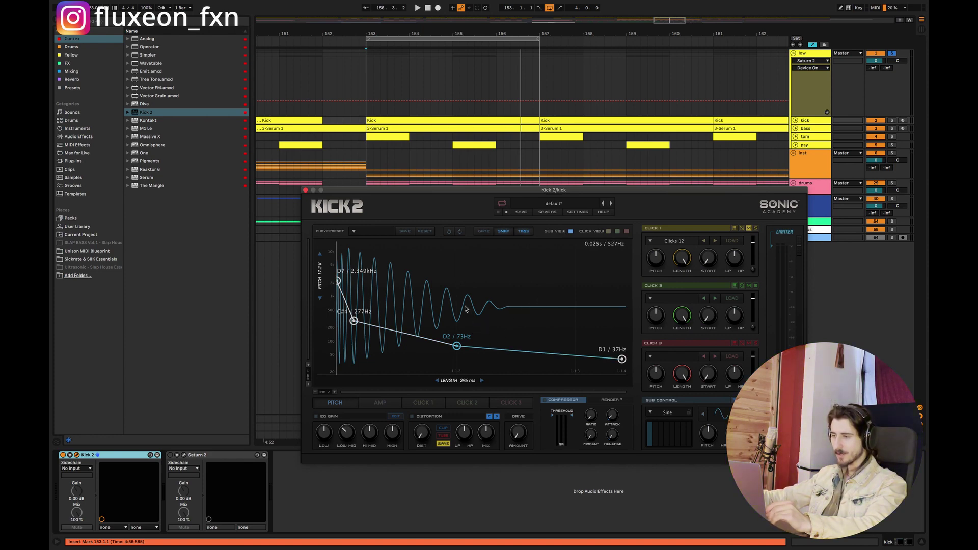
Lower the second pitch point to A3 (220 Hz) and bend the last curve segment downward, auditioning the loop
drag(457, 346, 456, 347)
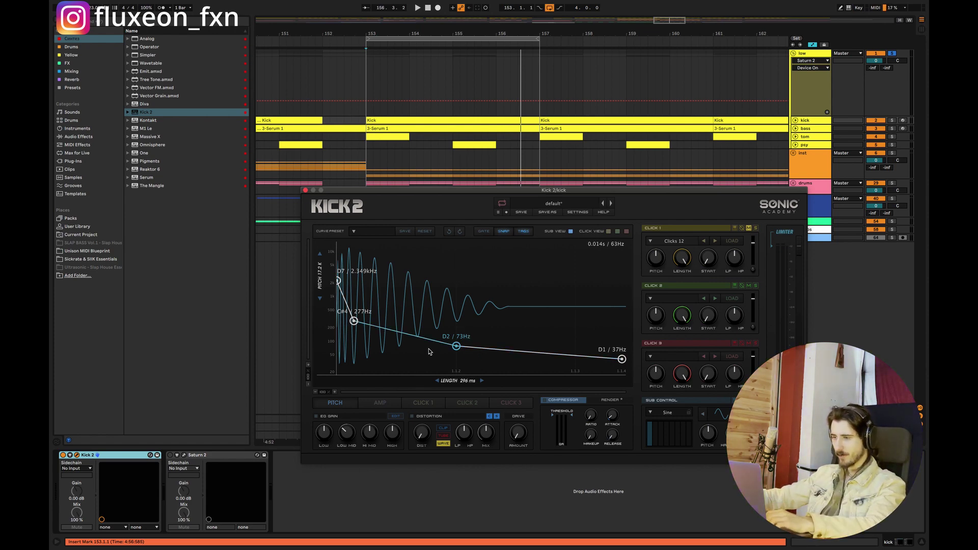
drag(353, 321, 353, 328)
key(space)
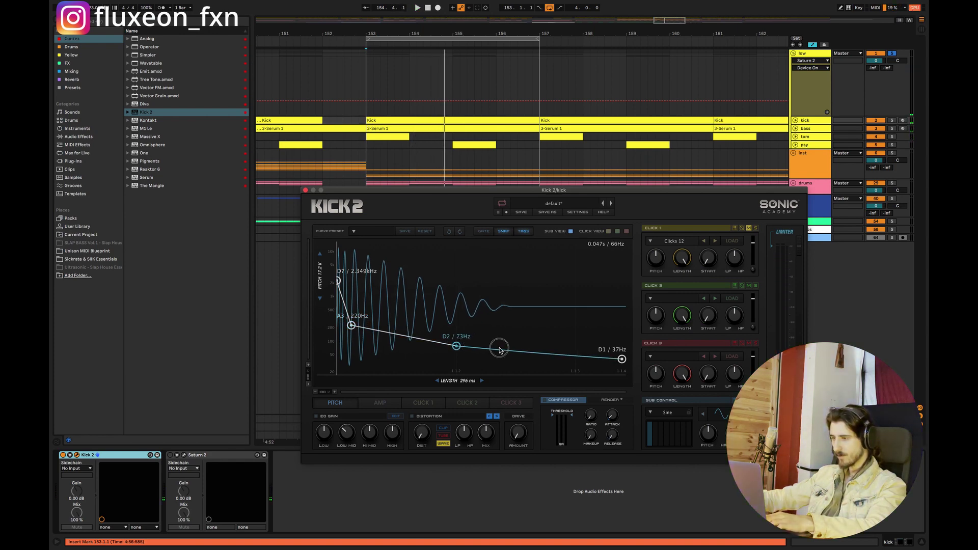
key(space)
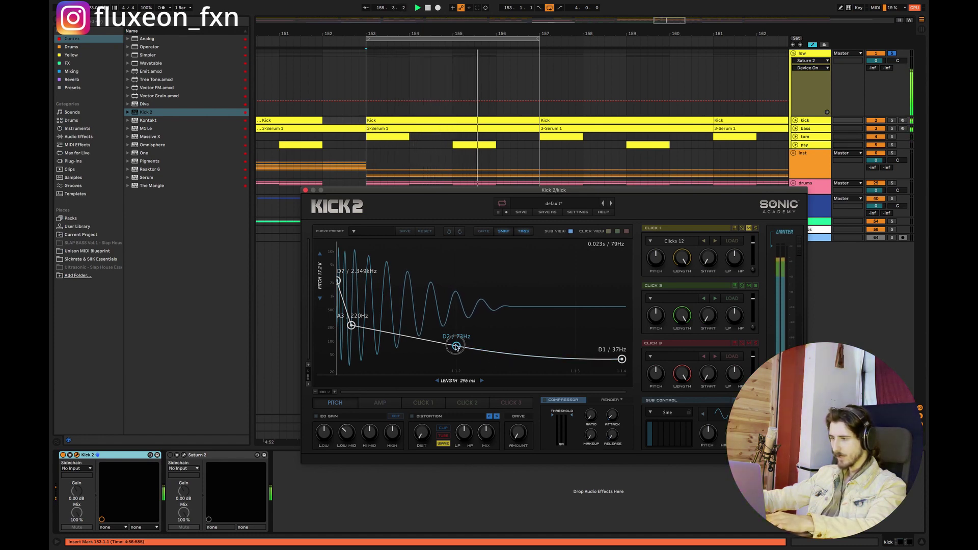
Raise the third pitch point to G2 (98 Hz) while auditioning the loop
drag(456, 347, 456, 342)
key(space)
key(space)
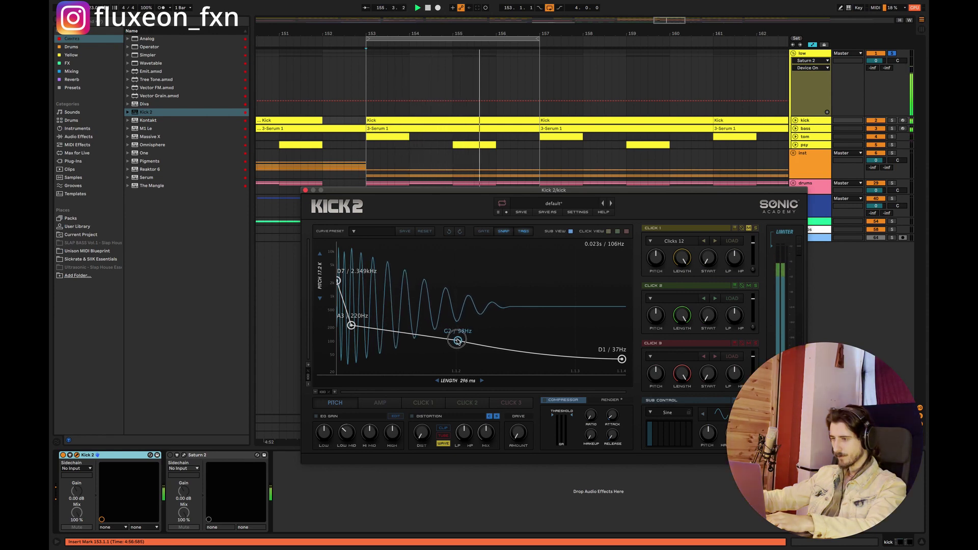
Nudge the third pitch point slightly later at G2 (98 Hz) and audition the loop from bar 153
drag(457, 341, 458, 342)
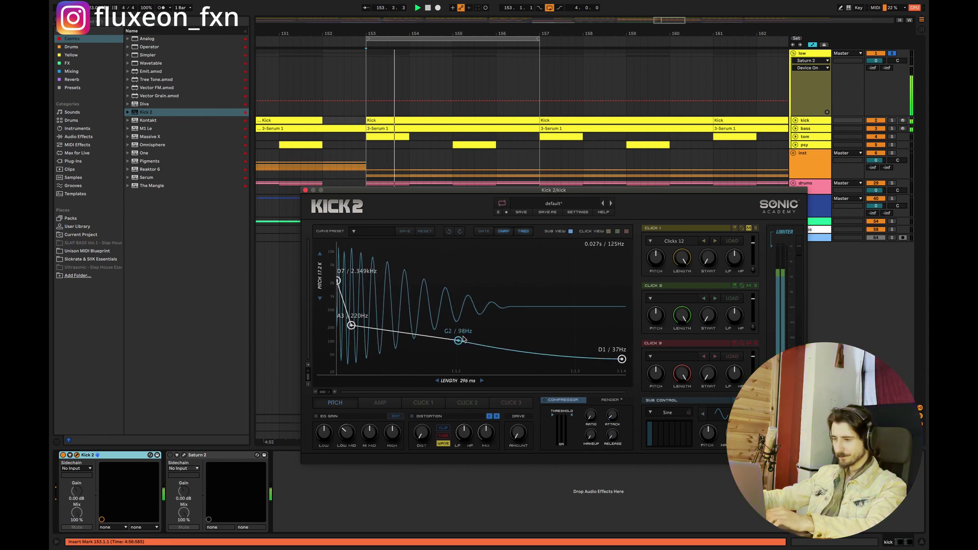
click(454, 520)
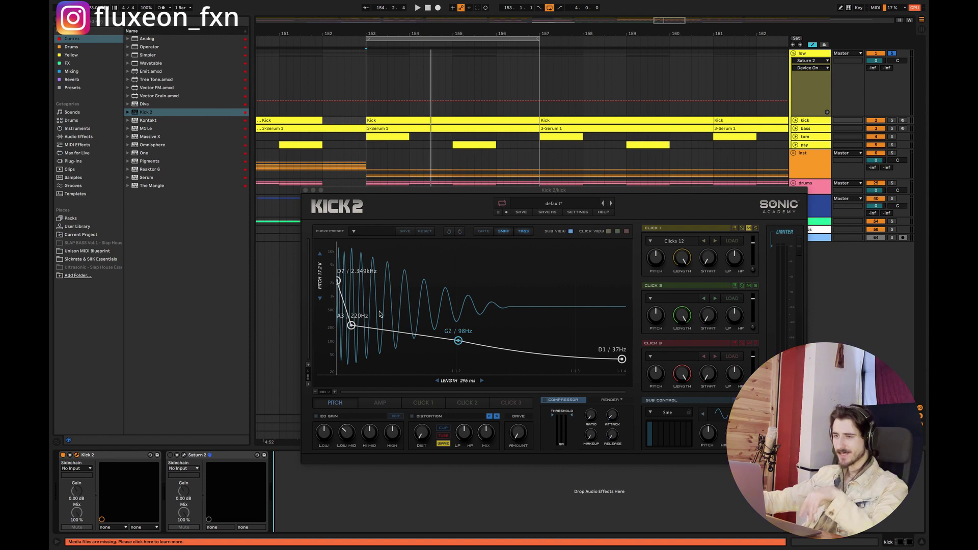
key(space)
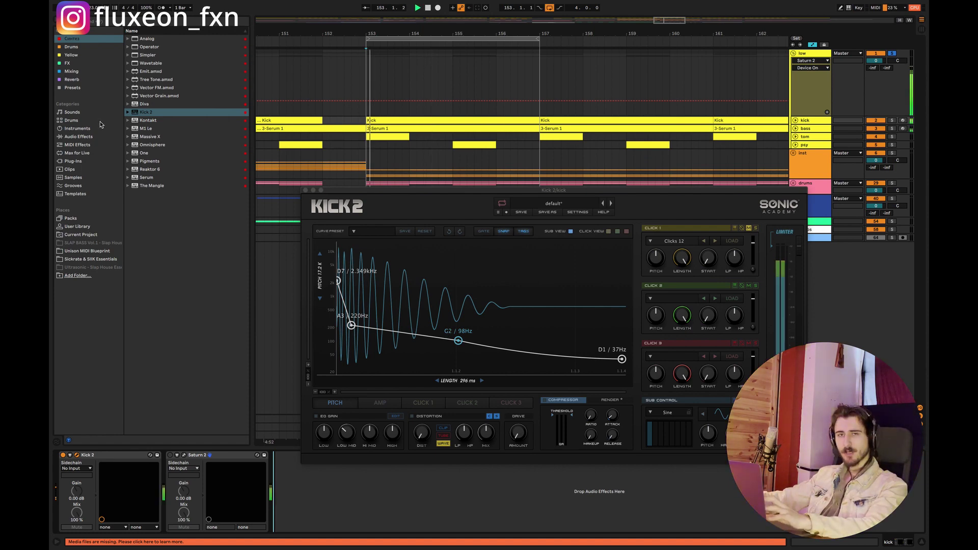
Add a Utility after Saturn 2 on the kick track, make it mono and invert the phase of both channels
click(73, 72)
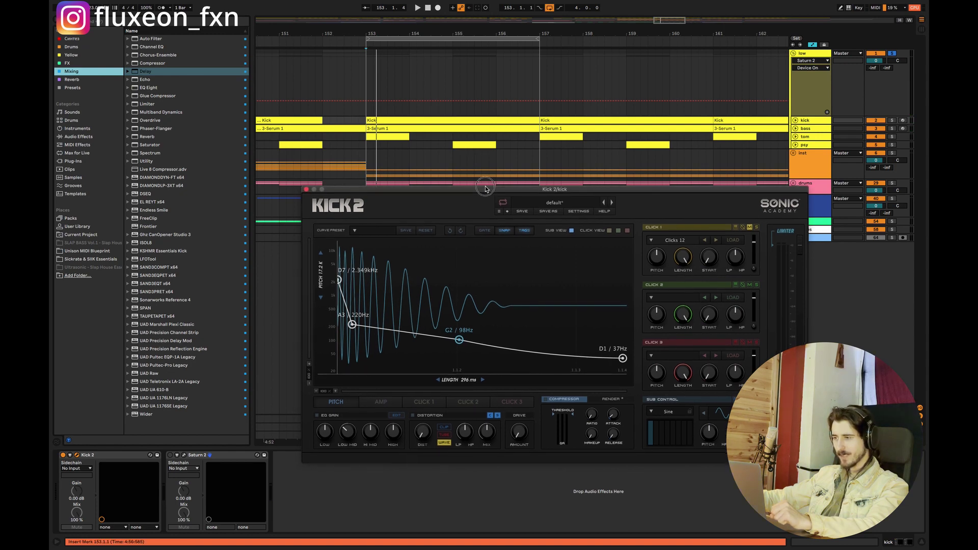
drag(479, 193, 490, 75)
click(154, 162)
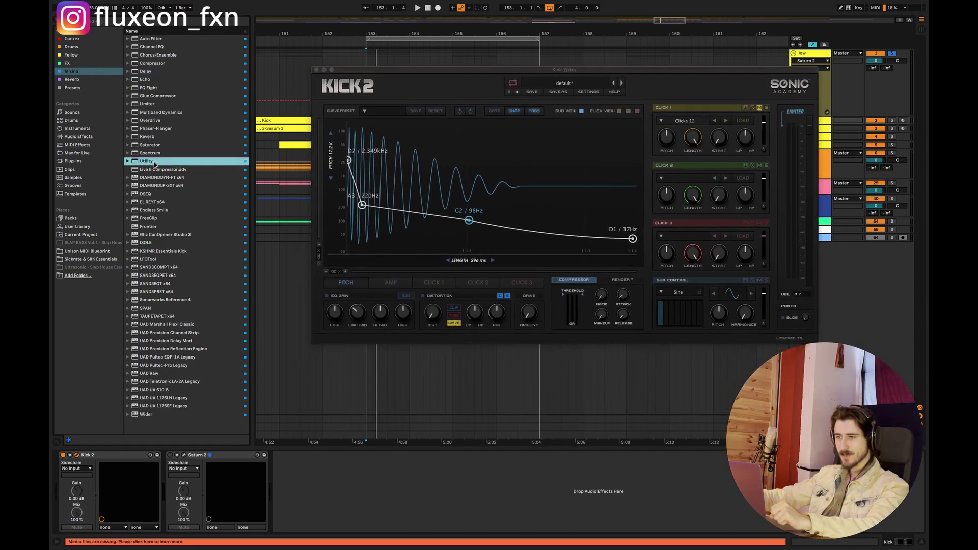
drag(276, 298, 385, 474)
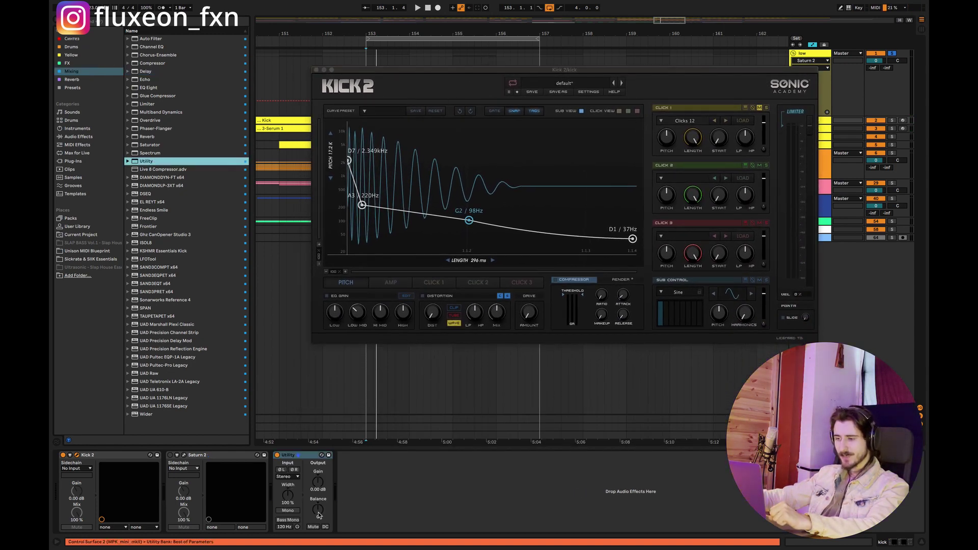
click(290, 510)
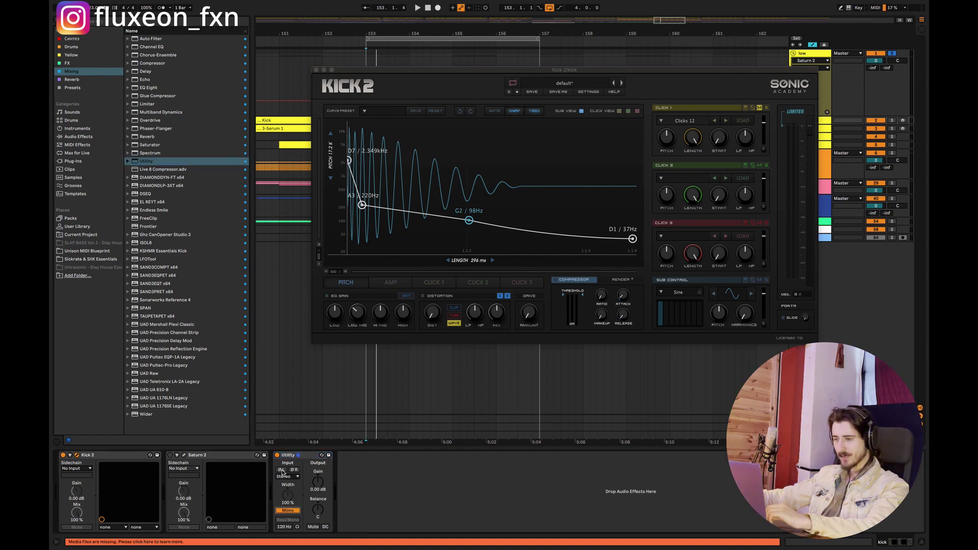
click(282, 469)
click(293, 470)
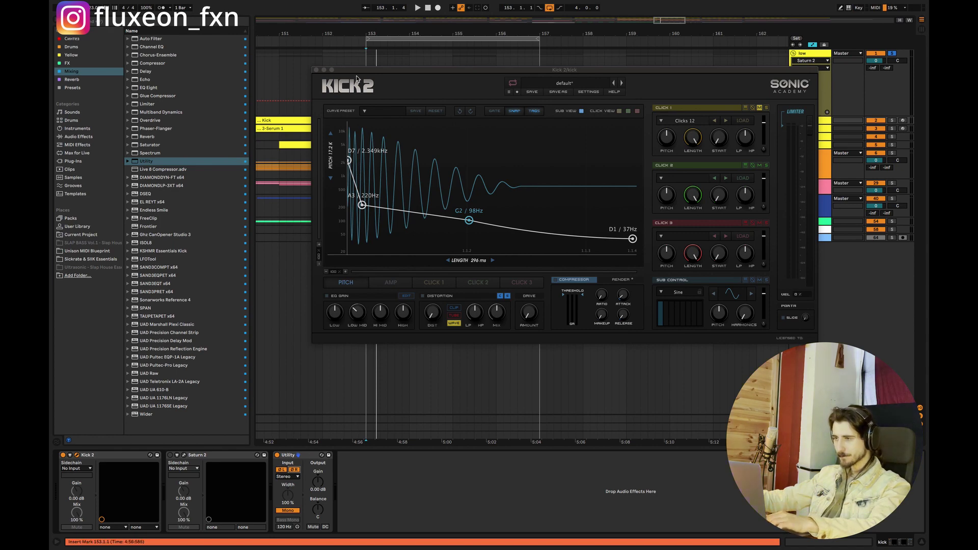
Close the Kick 2 window and add a low-pass Auto Filter at 158 Hz after the Utility on the master
drag(356, 74, 416, 235)
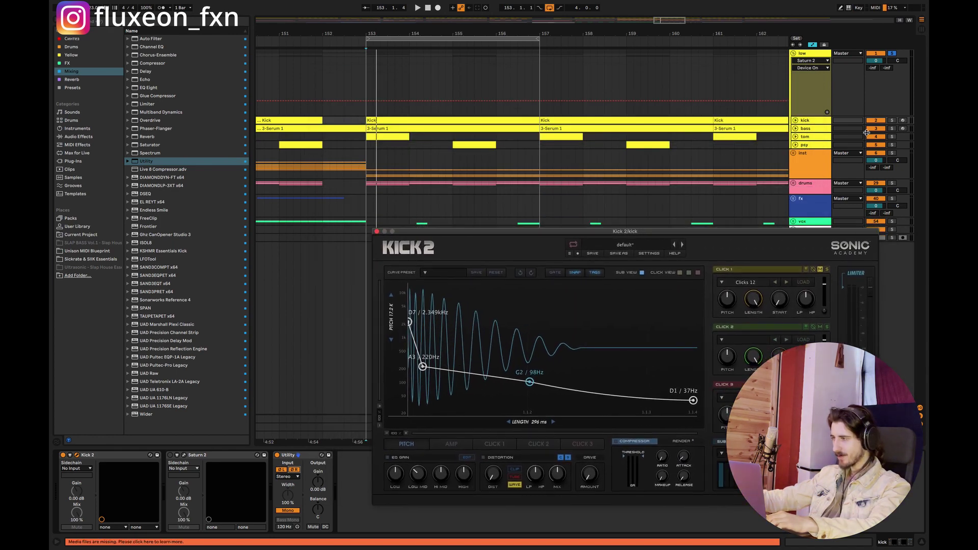
click(893, 54)
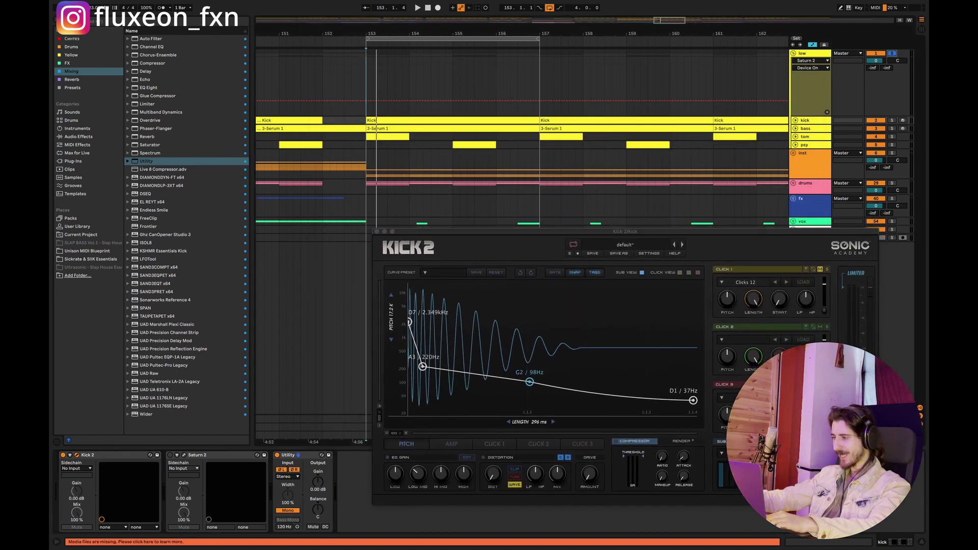
click(377, 231)
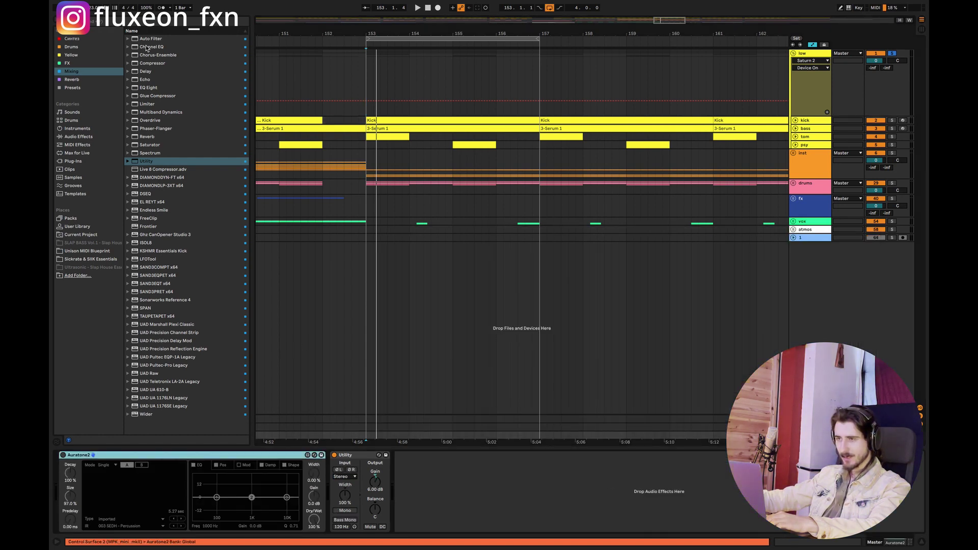
drag(148, 39, 519, 507)
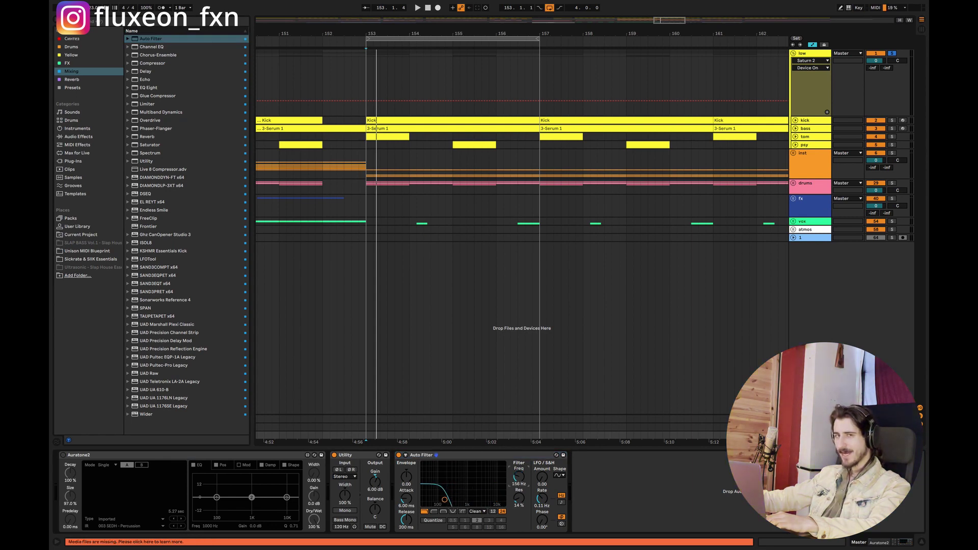
Audition the low-passed loop with the kick track's Utility switched off and on to compare the kick's phase against the bass
click(840, 56)
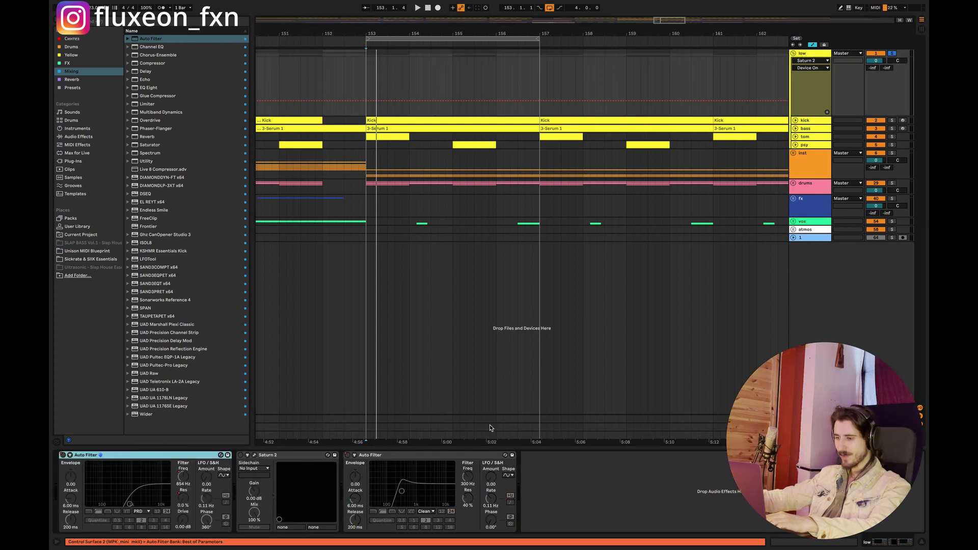
click(825, 122)
key(space)
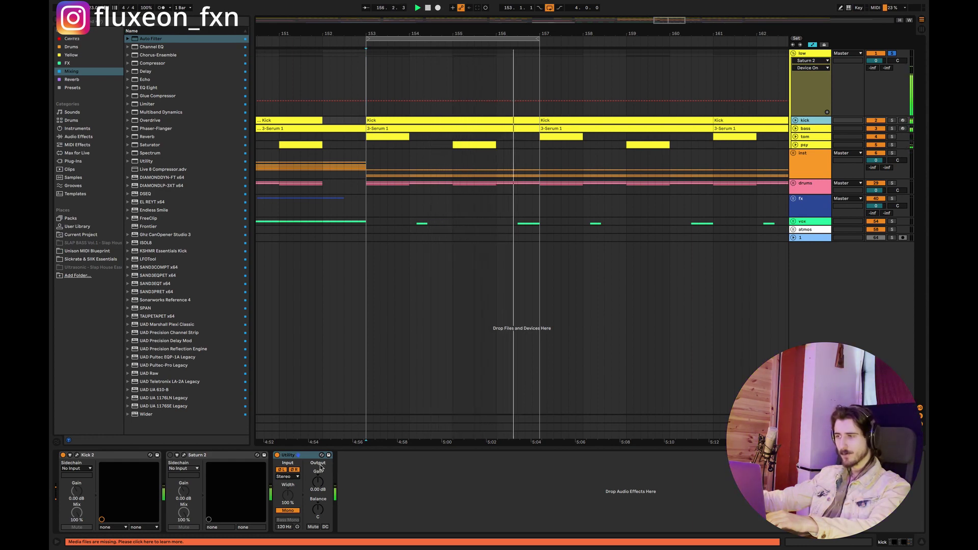
key(space)
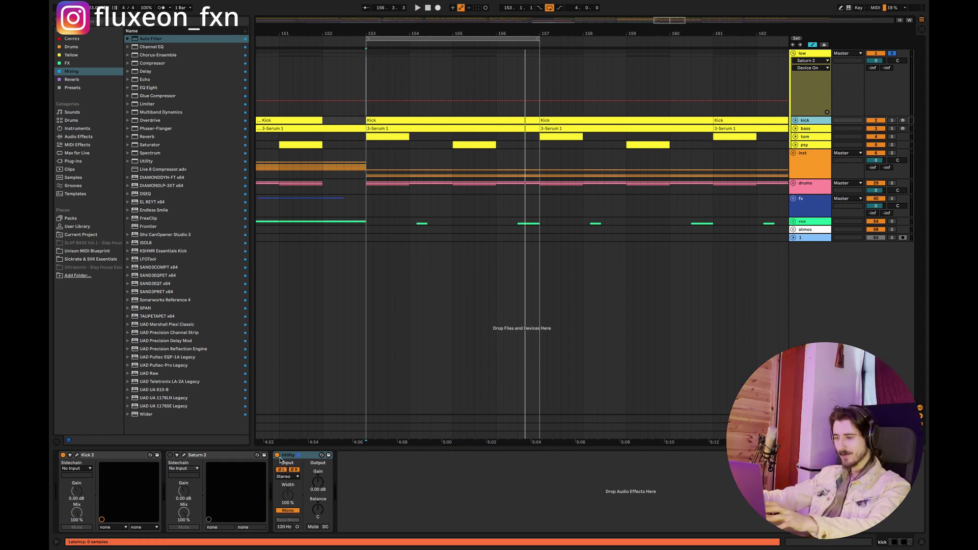
click(276, 455)
key(space)
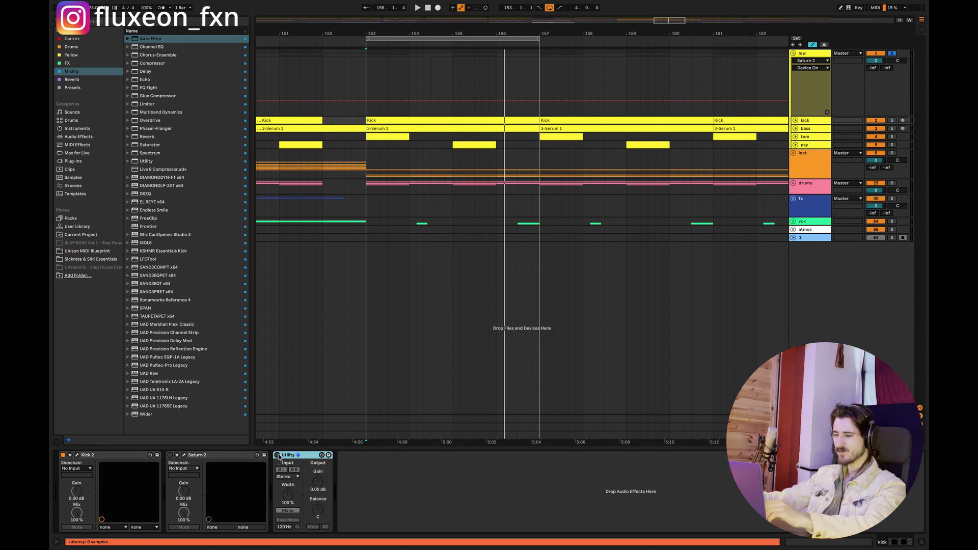
key(space)
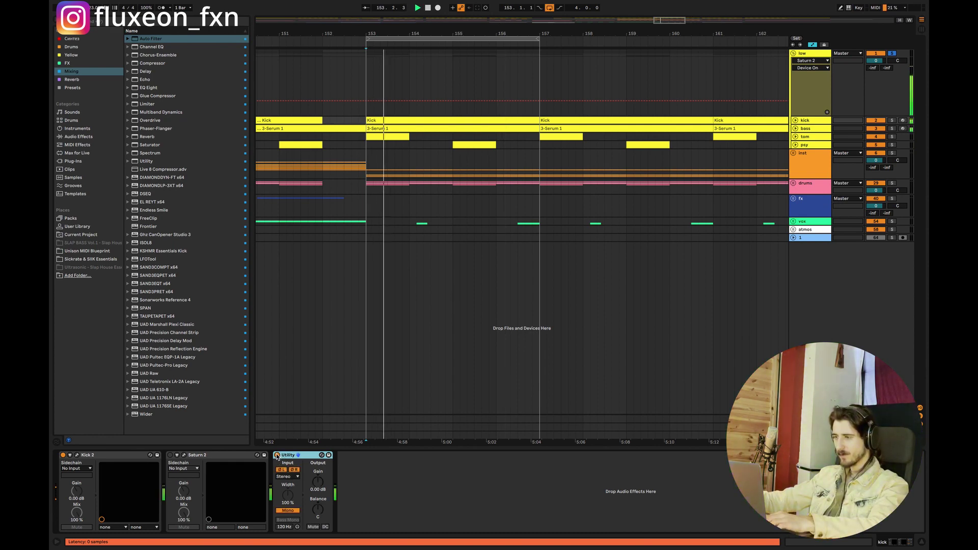
key(space)
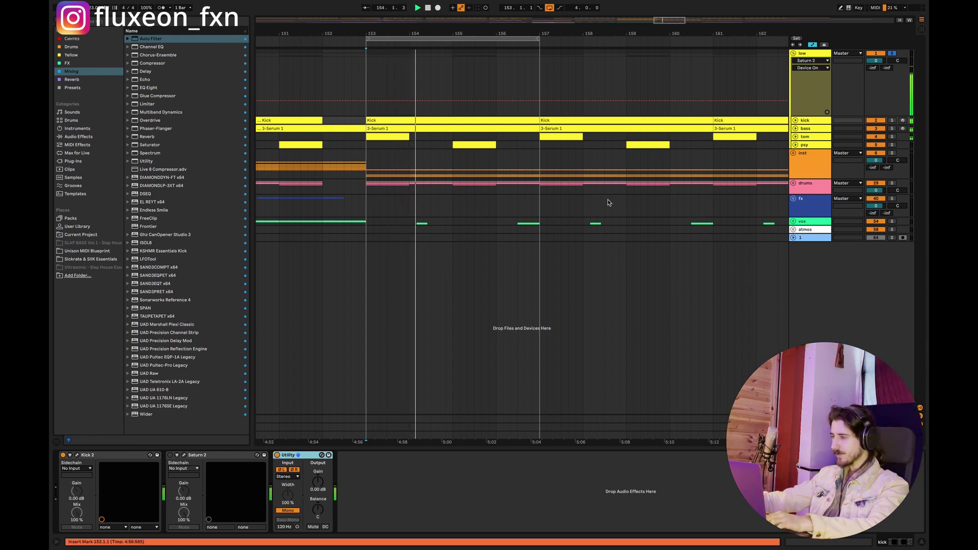
key(space)
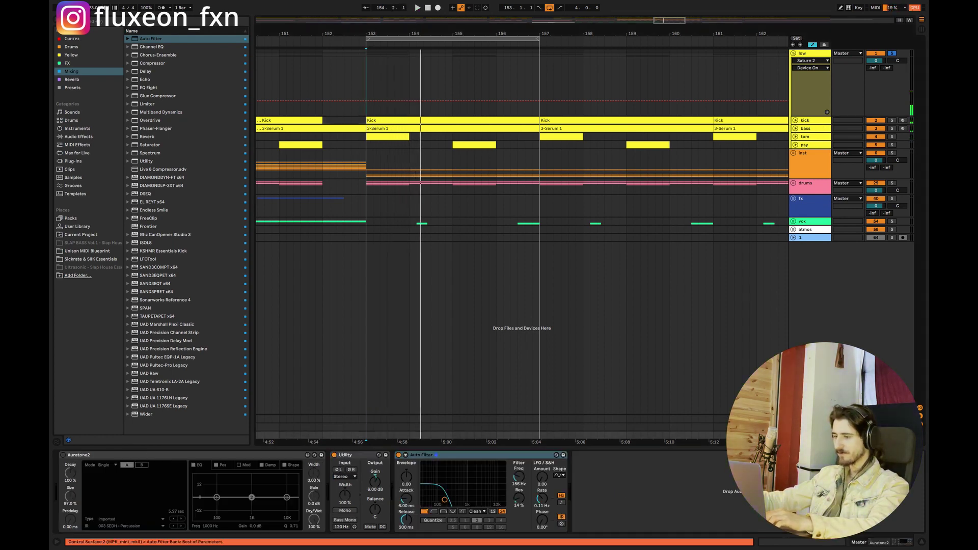
Switch off the master's Auto Filter and check the Diva instrument on the bass track
click(399, 456)
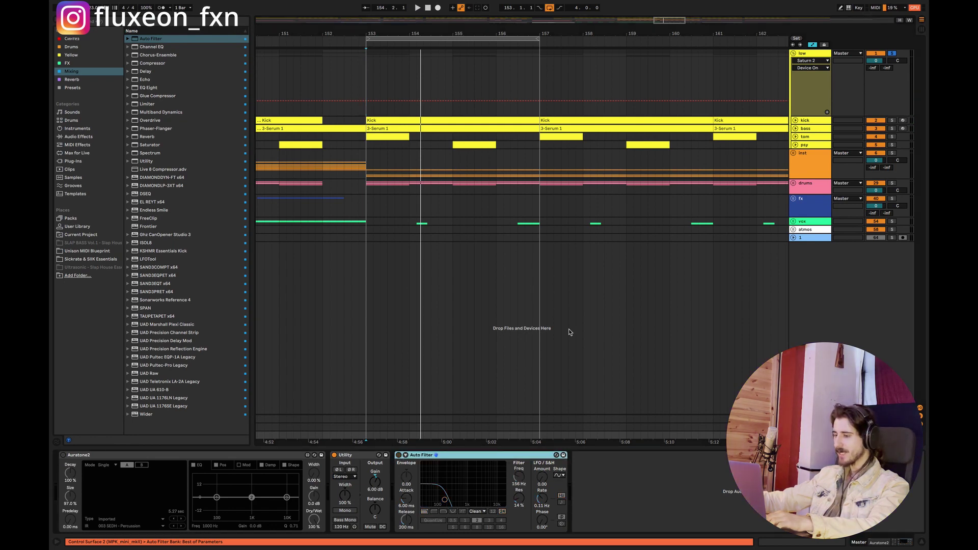
click(821, 127)
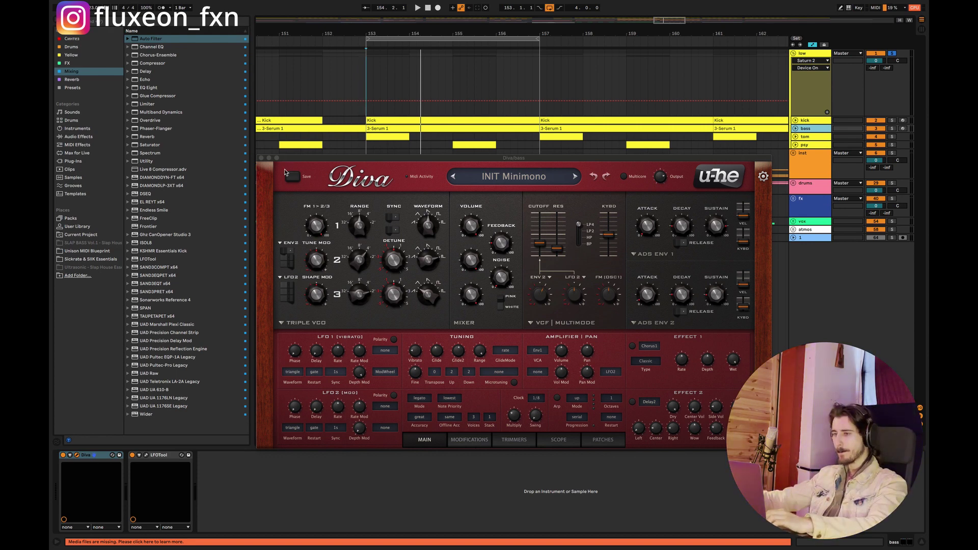
click(261, 159)
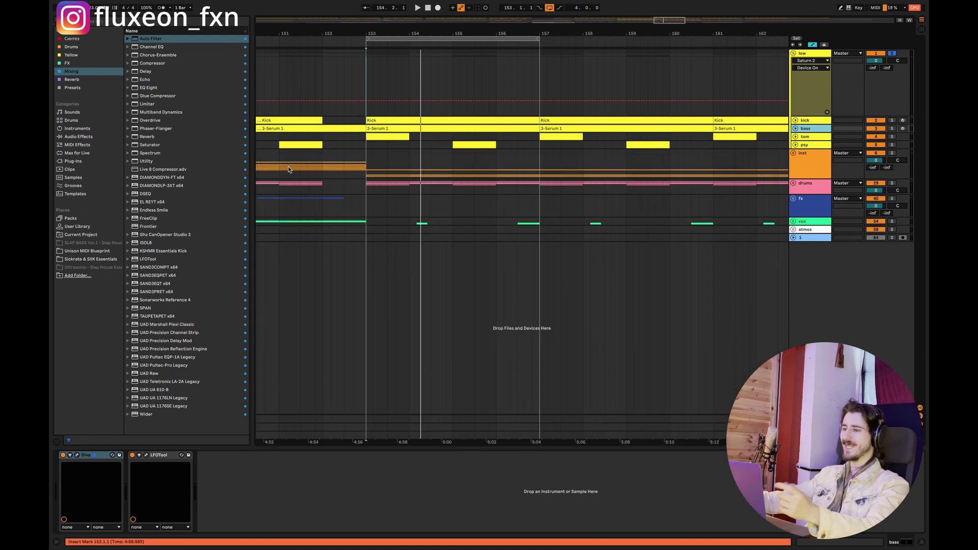
Reopen Kick 2 on the kick track and lower the first pitch point to G5 (784 Hz) while auditioning the loop
click(373, 82)
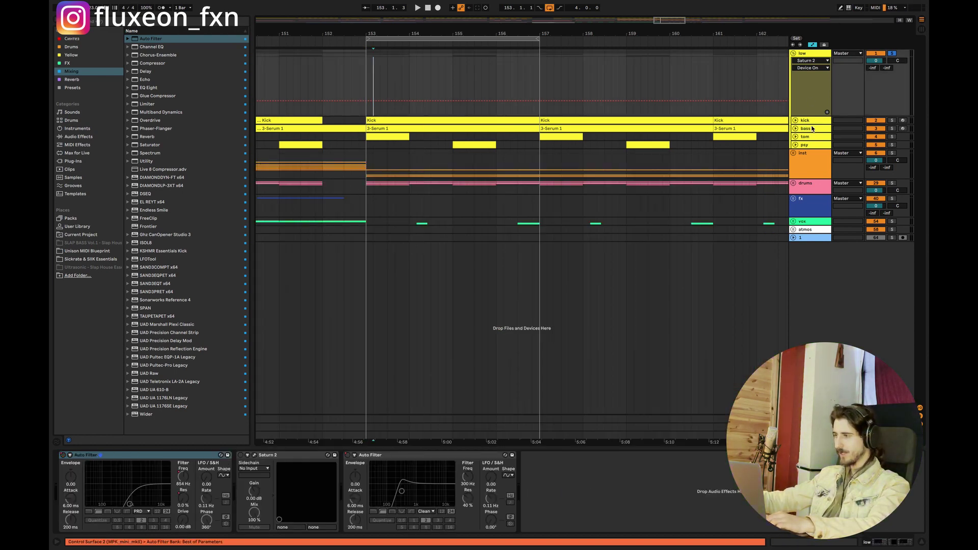
click(813, 121)
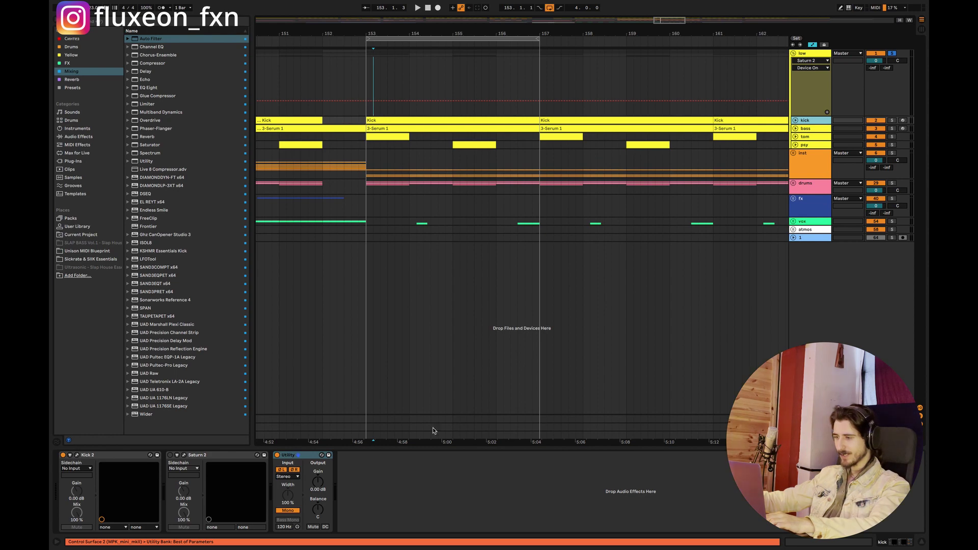
key(ctrl+alt+p)
key(space)
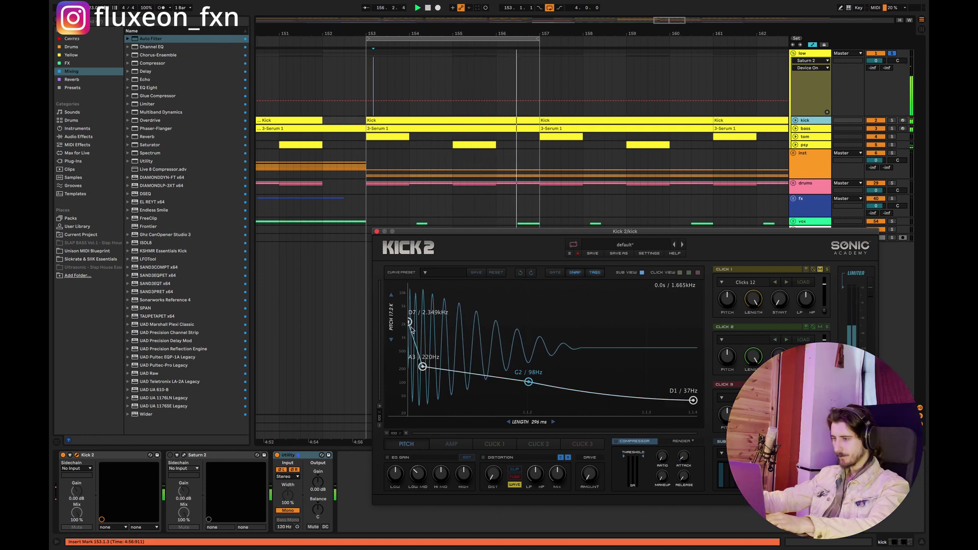
drag(410, 323, 410, 346)
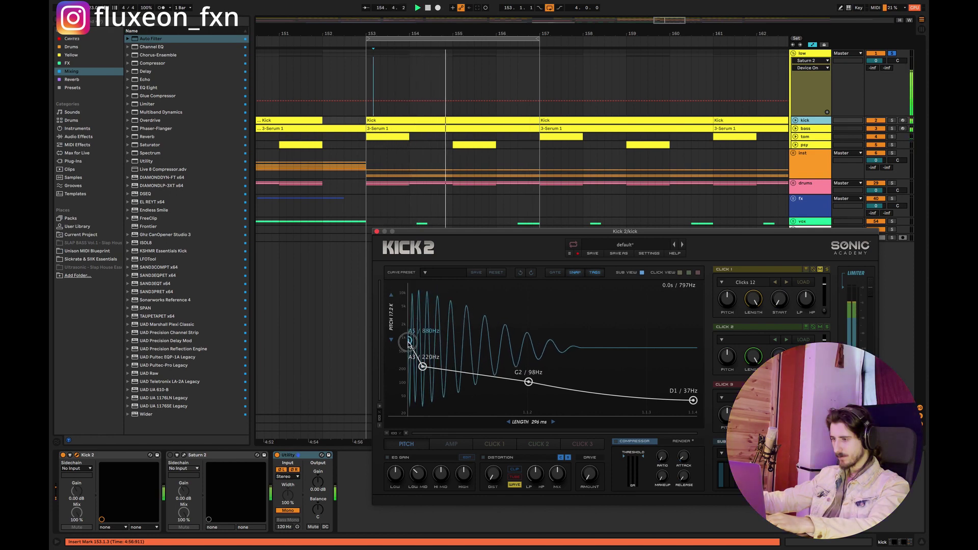
Move the second pitch point slightly earlier at A3 (220 Hz) and shorten the kick's length to about 265 ms
drag(408, 345, 432, 368)
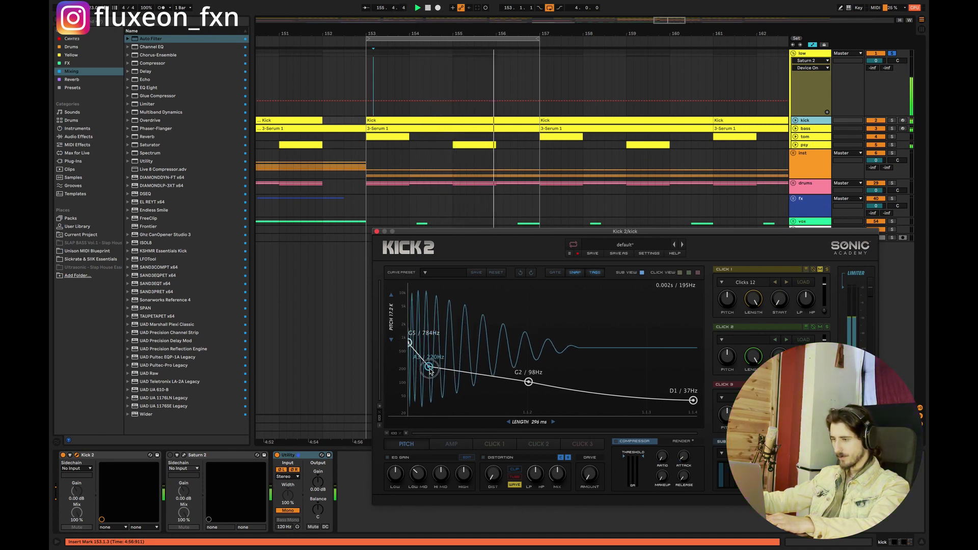
click(494, 273)
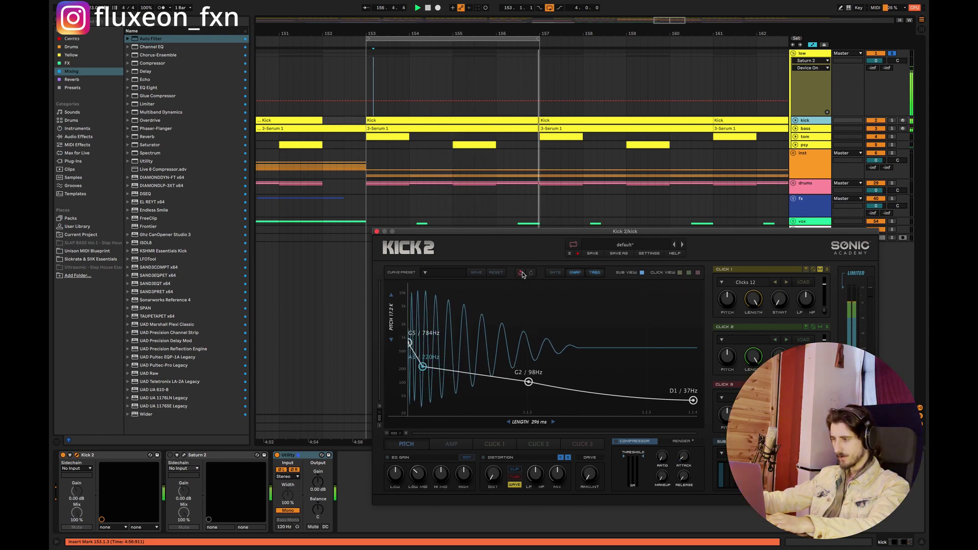
drag(422, 371, 421, 372)
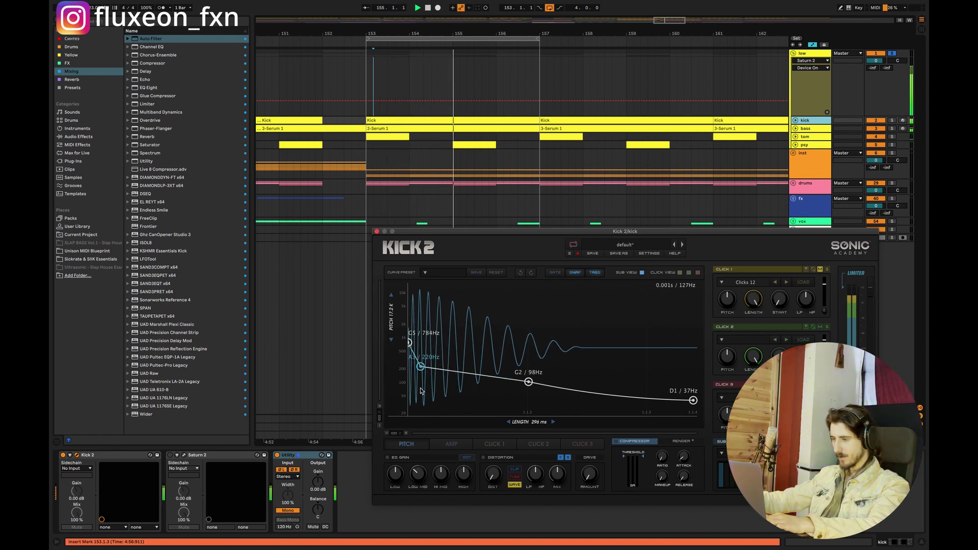
drag(540, 419, 535, 421)
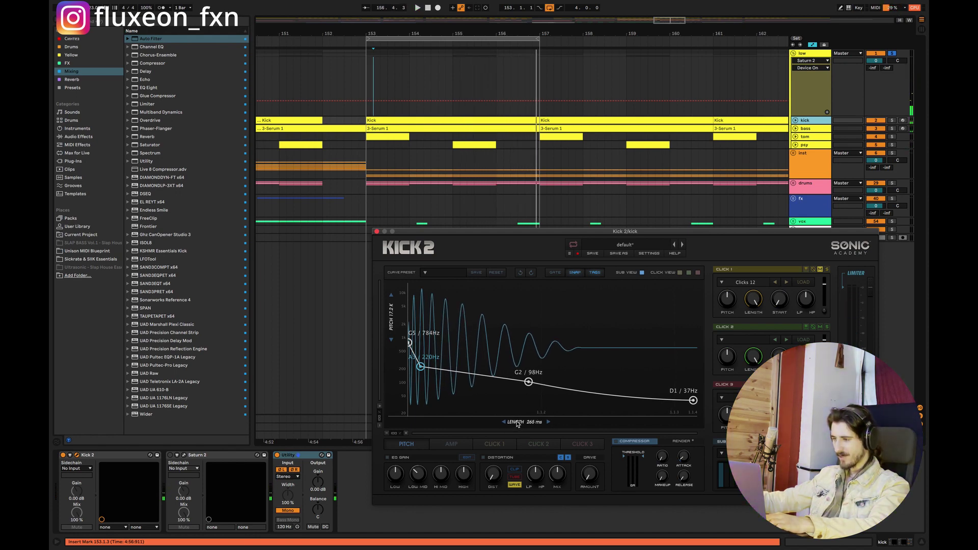
Reshape the start of the kick's amp envelope, setting its second, third and fourth points to 0.61, 0.5 and 0.69 while auditioning the loop
click(454, 444)
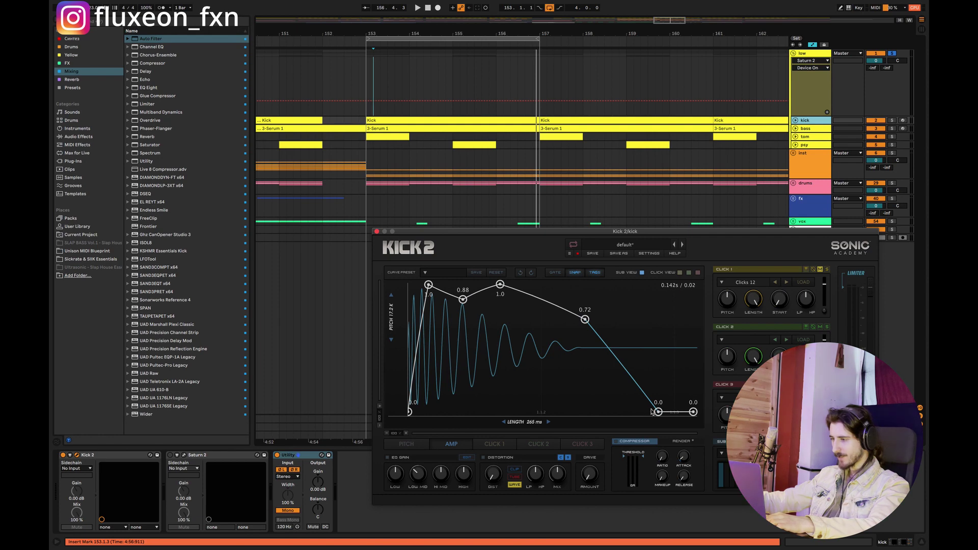
drag(658, 413, 658, 420)
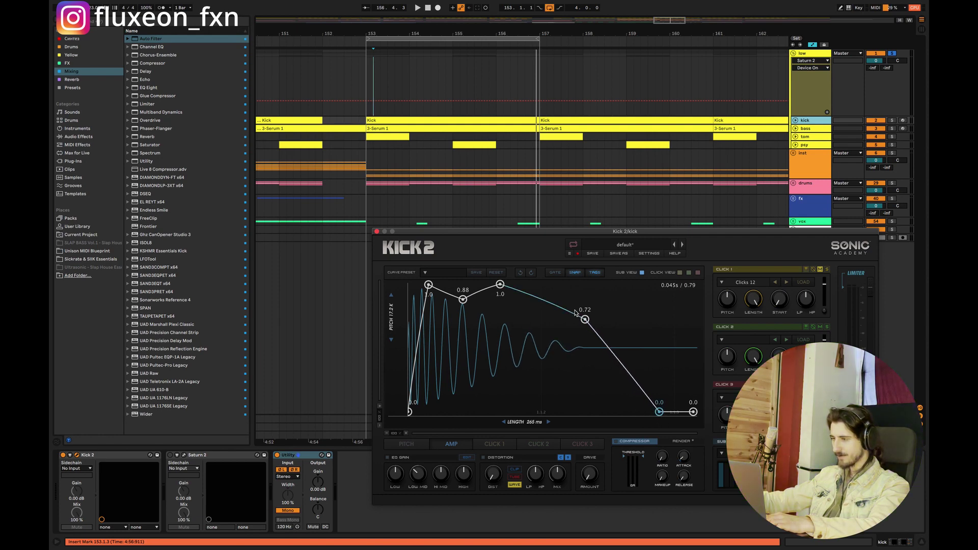
drag(463, 306, 502, 355)
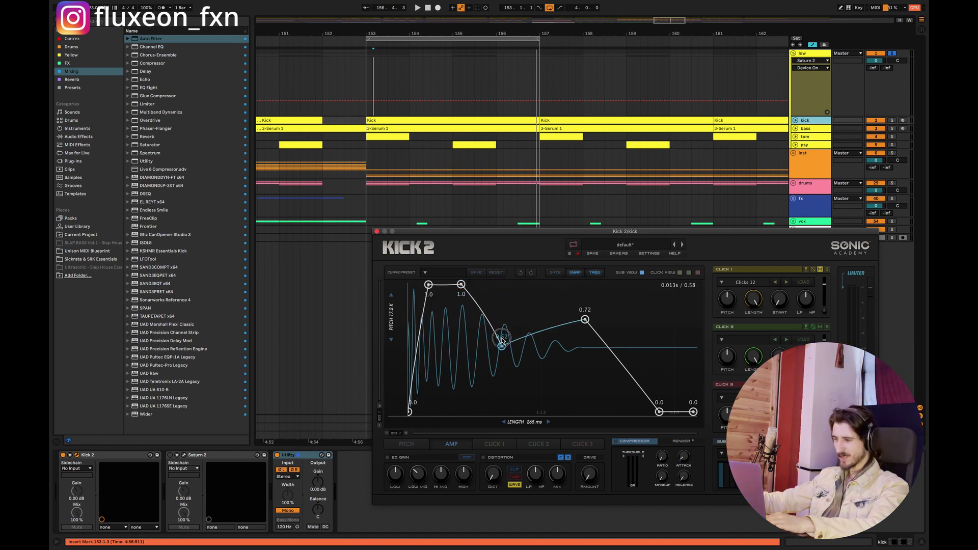
key(space)
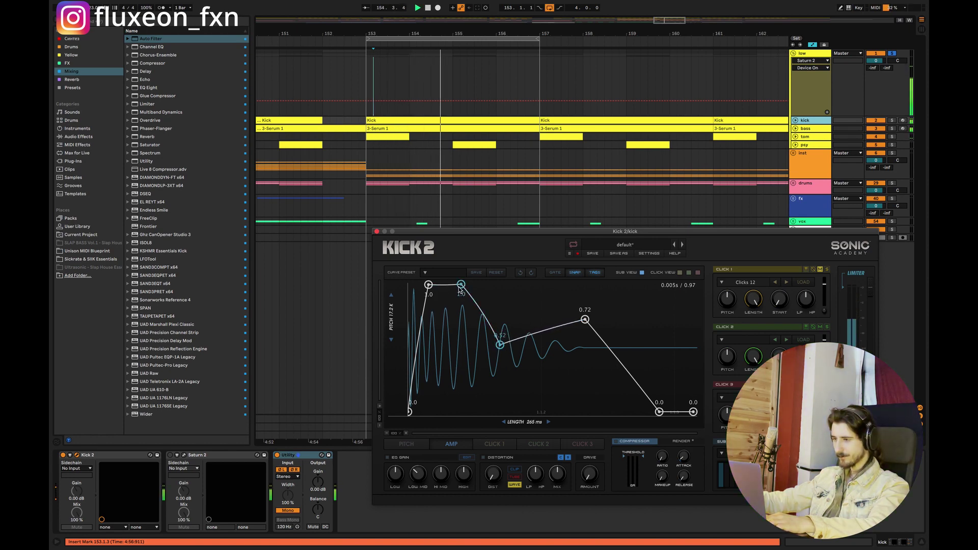
drag(461, 284, 427, 339)
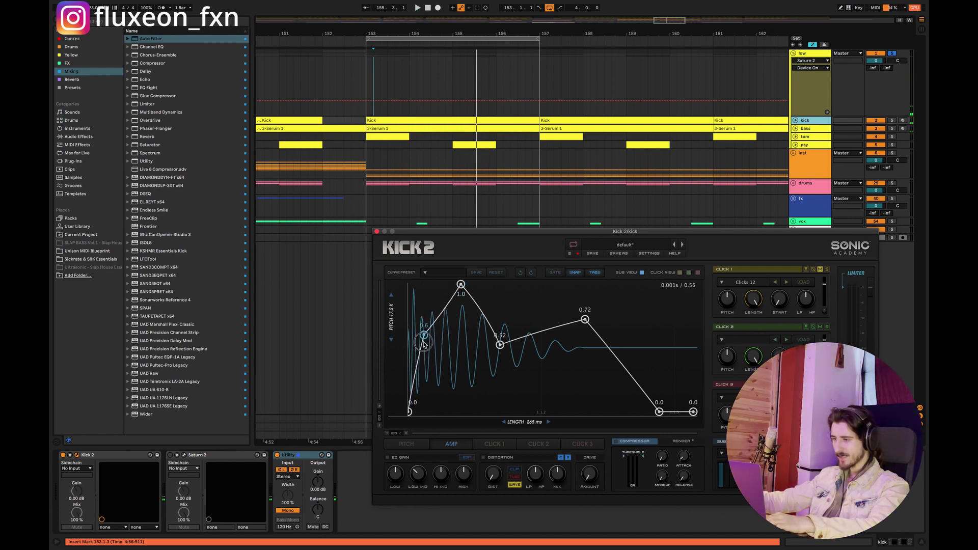
drag(460, 286, 503, 324)
key(space)
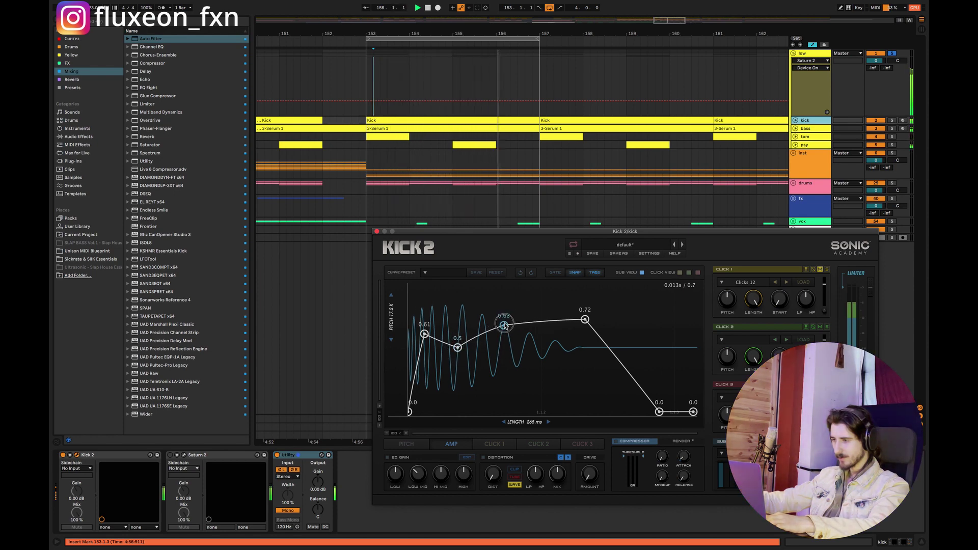
Lower the fifth amp envelope point to 0.5, move the fourth one earlier at 0.7, and audition the loop
drag(580, 321, 583, 354)
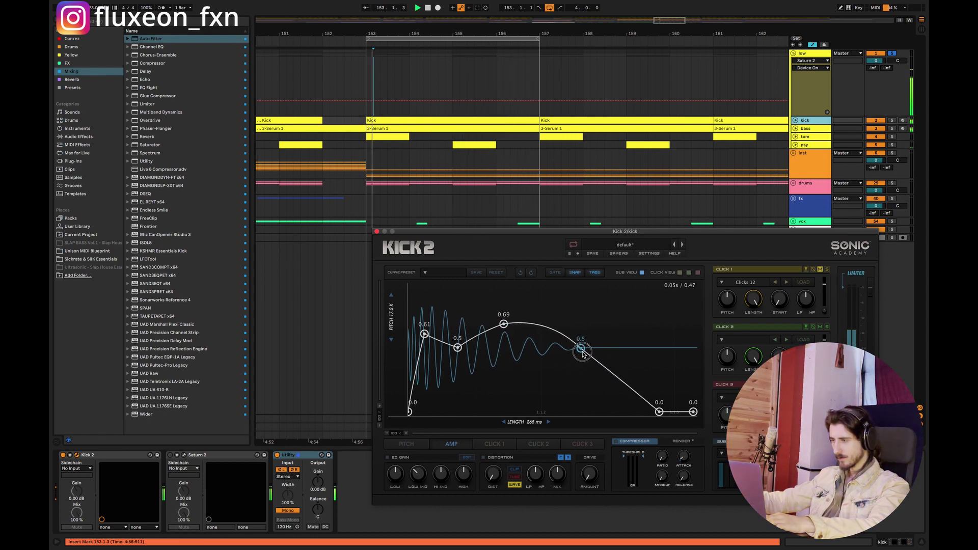
drag(504, 324, 484, 326)
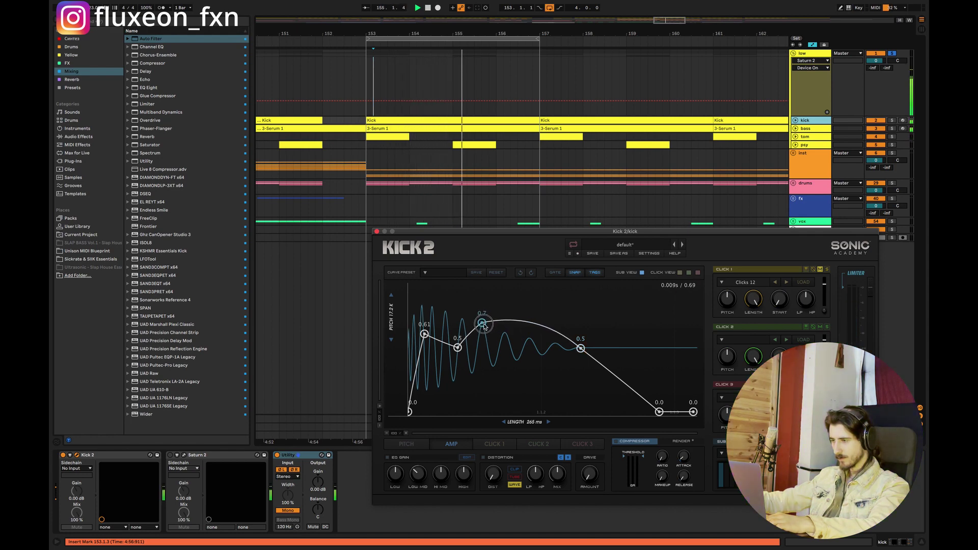
drag(657, 231, 614, 129)
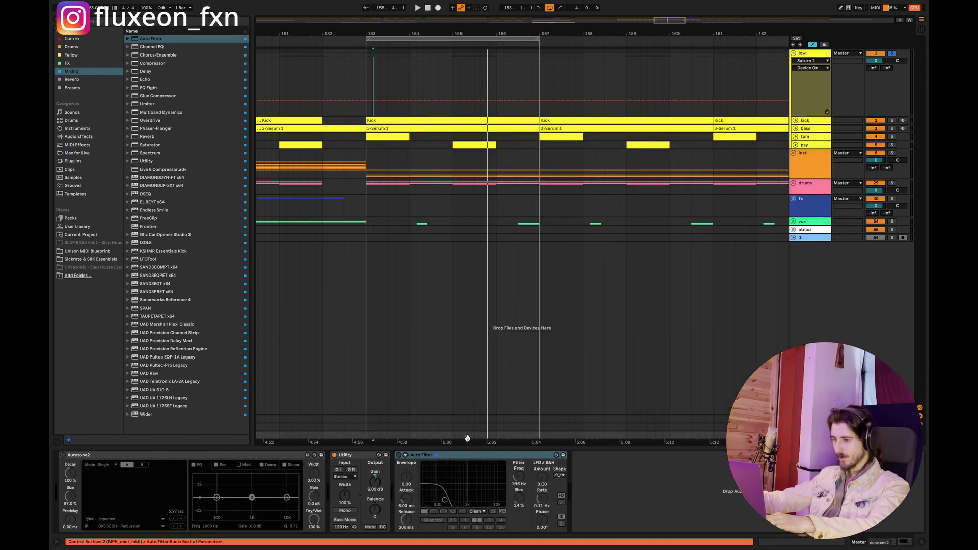
key(space)
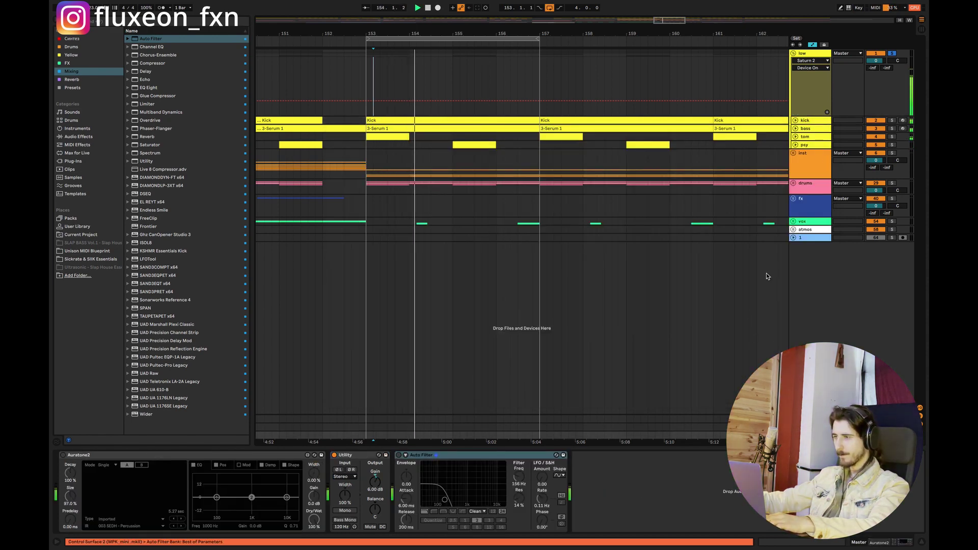
Fine-tune the kick's amp envelope: second point 0.6, third slightly earlier at 0.56, fifth slightly later at 0.5, and the fade's end slightly earlier
click(803, 121)
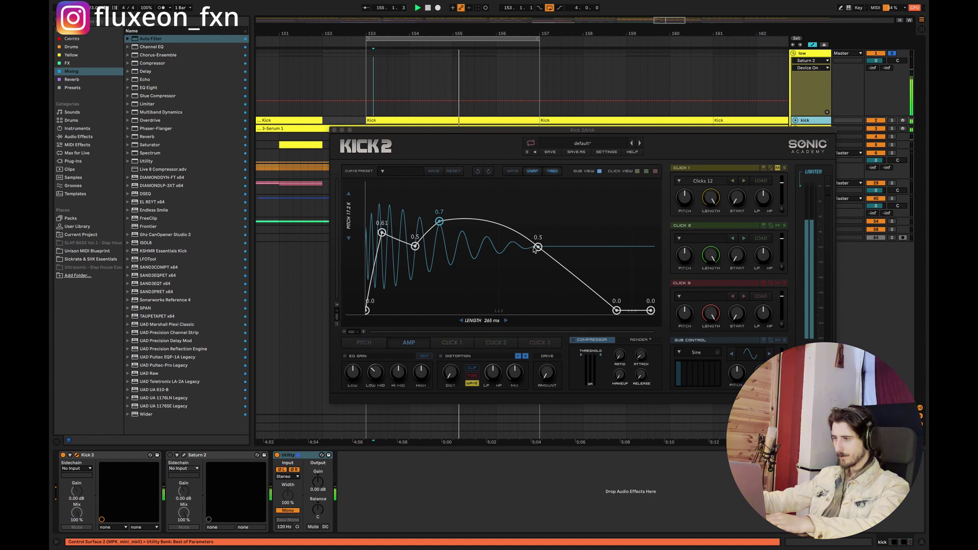
mouse_move(538, 246)
mouse_down()
mouse_move(504, 246)
mouse_move(547, 247)
mouse_up()
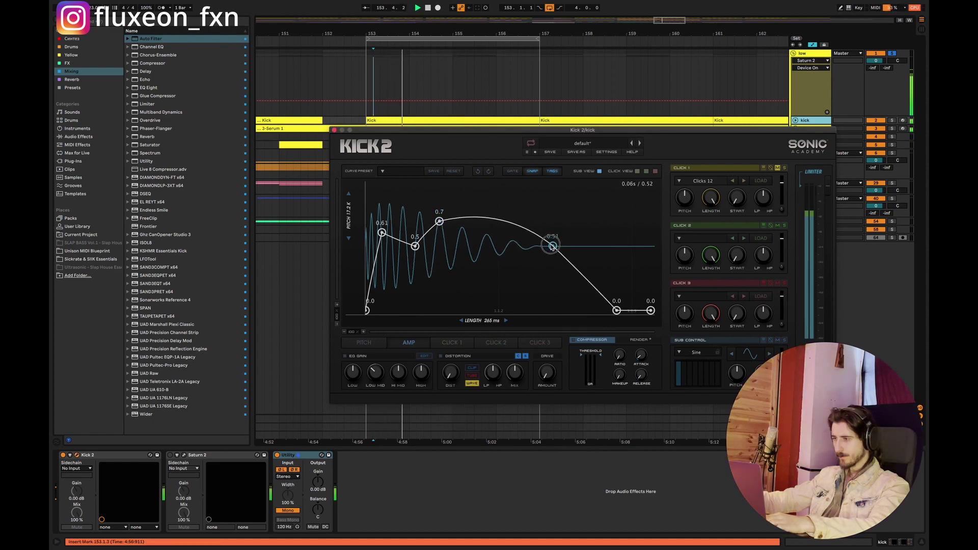
drag(415, 246, 440, 220)
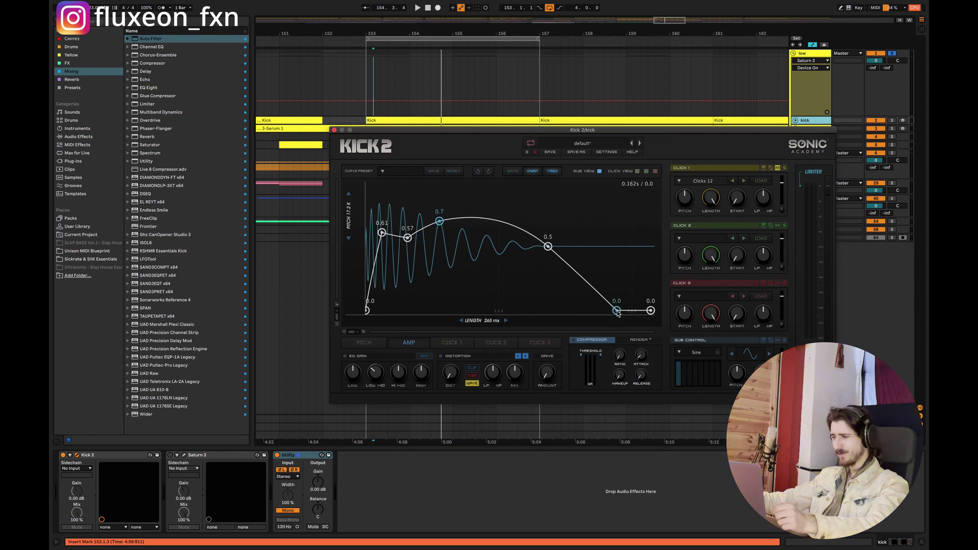
drag(618, 313, 614, 317)
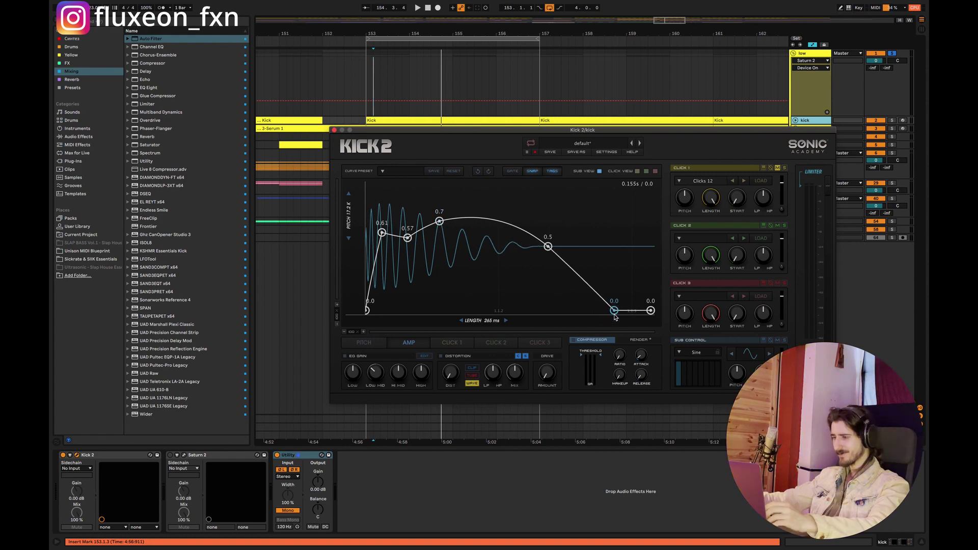
drag(414, 241, 382, 235)
key(space)
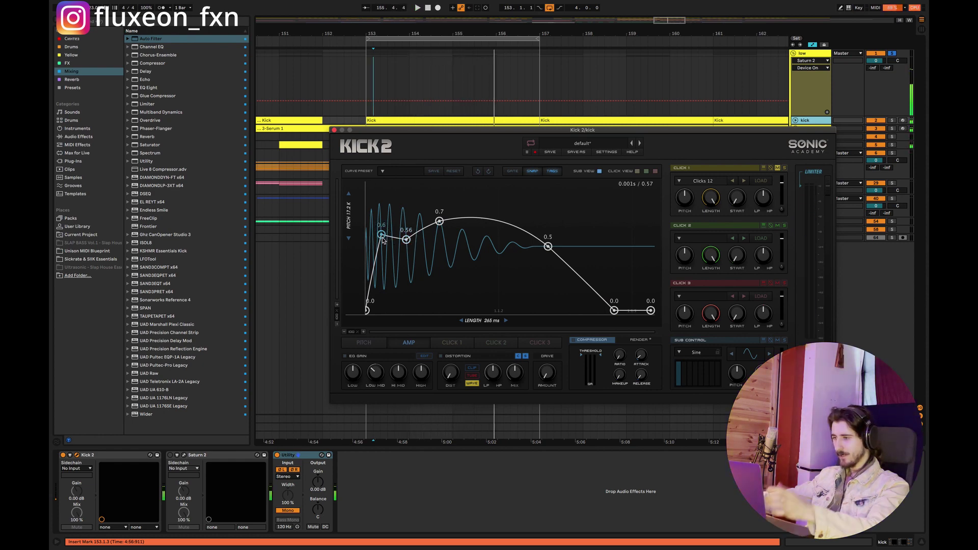
Try the third pitch point later at D2 (73 Hz) while auditioning the loop, undo the moves, and settle it at G2 (98 Hz)
click(365, 340)
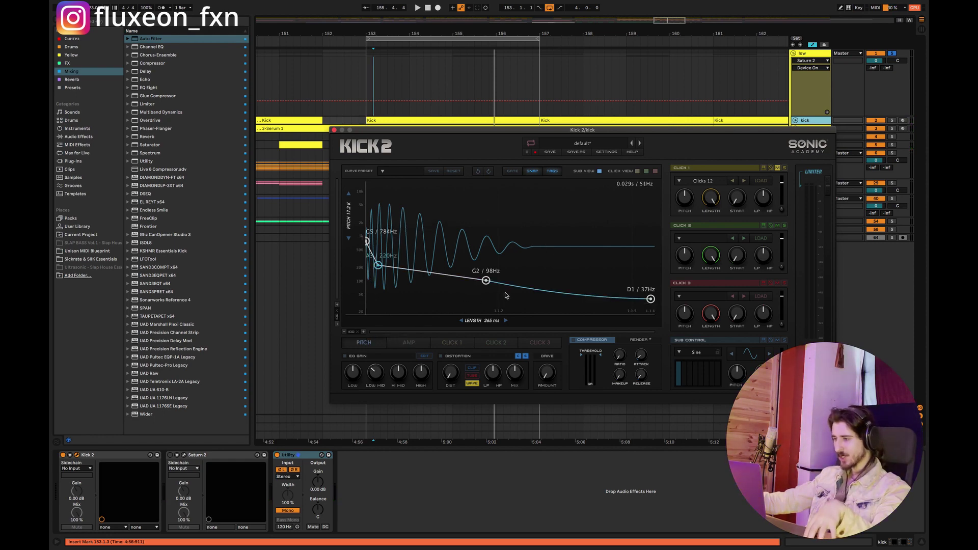
drag(486, 280, 500, 287)
key(space)
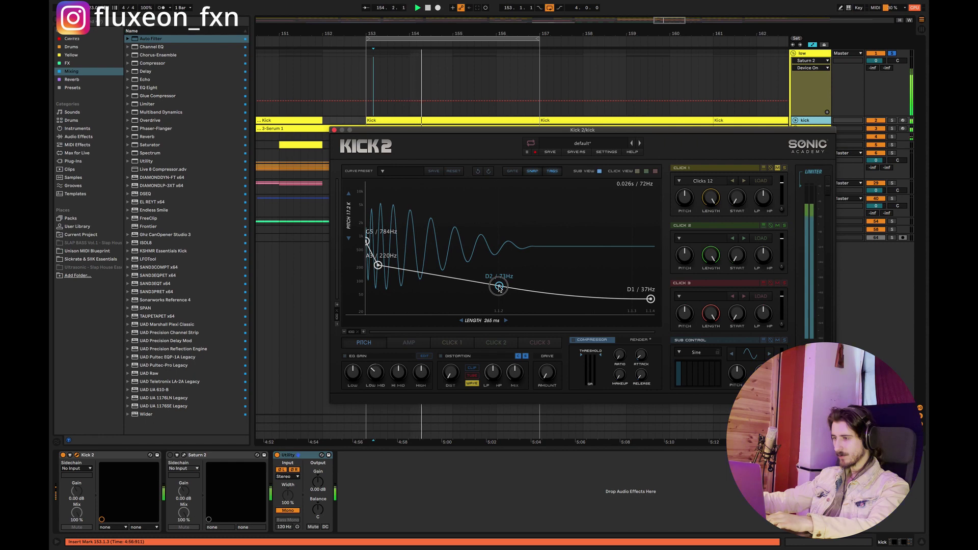
drag(500, 288, 499, 282)
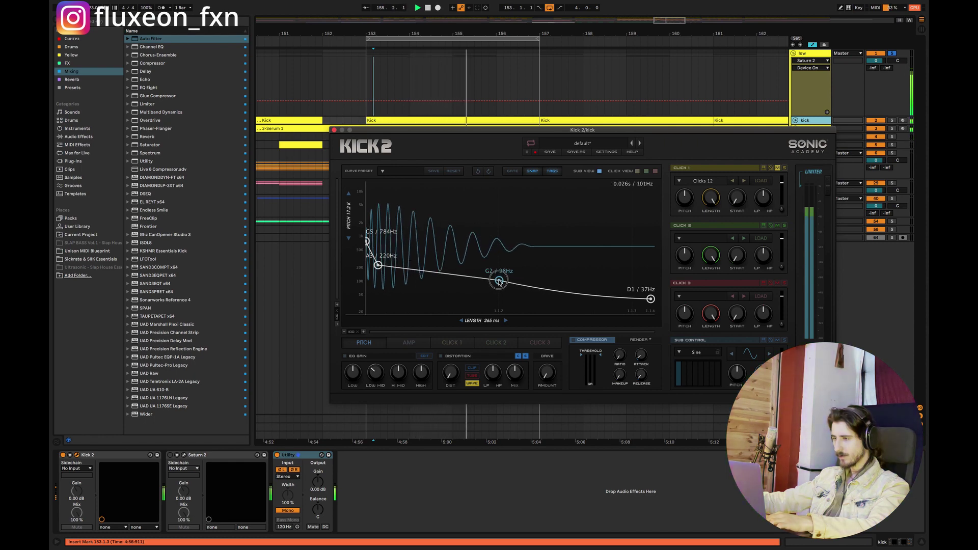
click(478, 172)
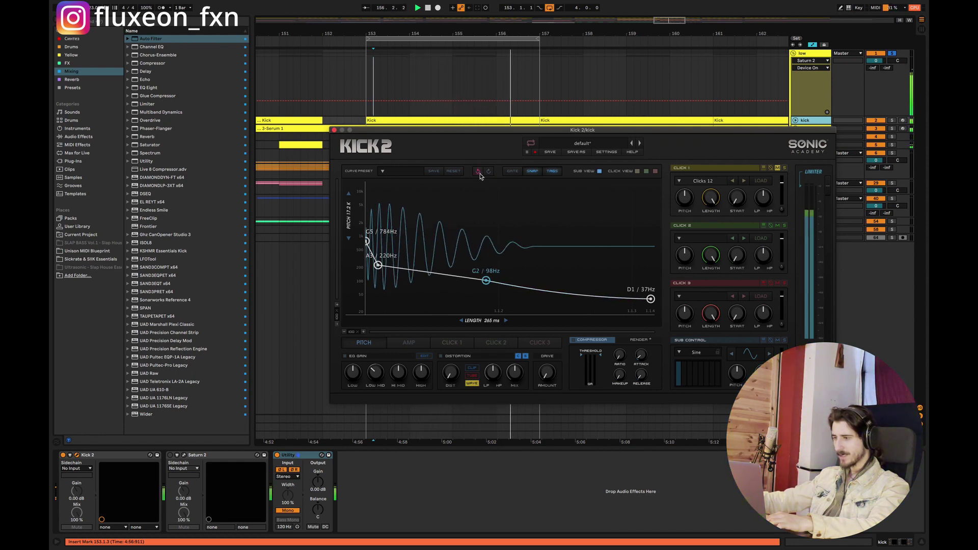
click(478, 172)
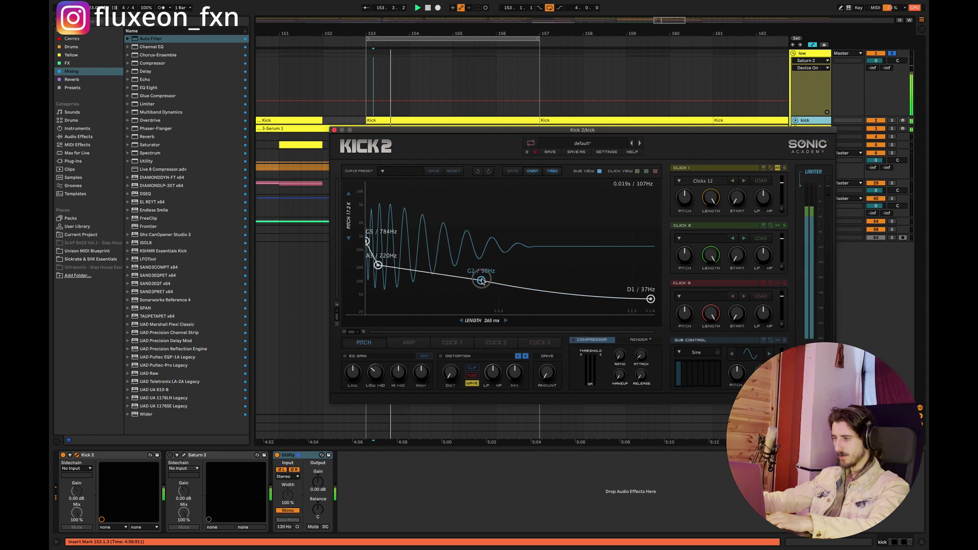
mouse_move(481, 281)
mouse_down()
mouse_move(499, 281)
mouse_move(487, 281)
mouse_up()
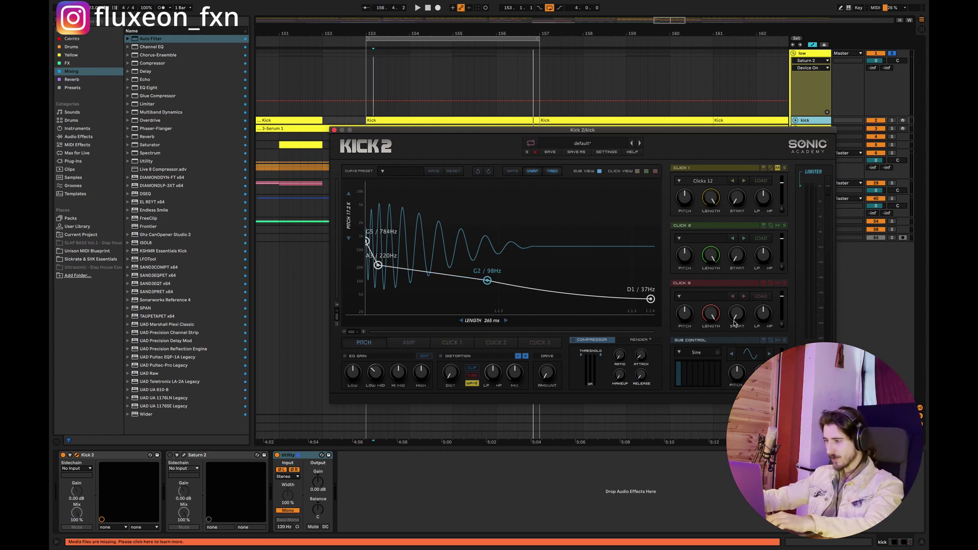
Check Kick 2's render section and close the plugin window
click(642, 340)
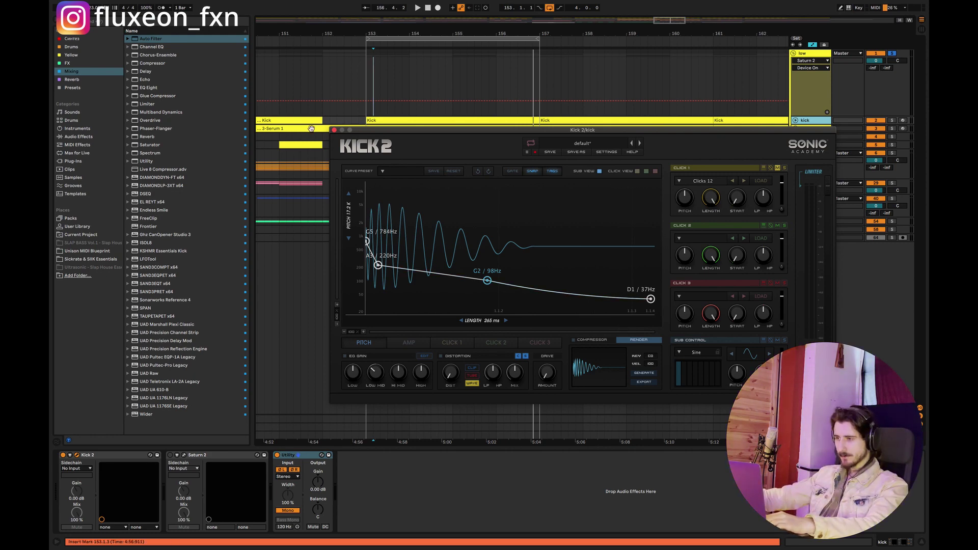
click(334, 130)
Group Kick 2 into an Instrument Rack and create an empty second chain in it
click(126, 456)
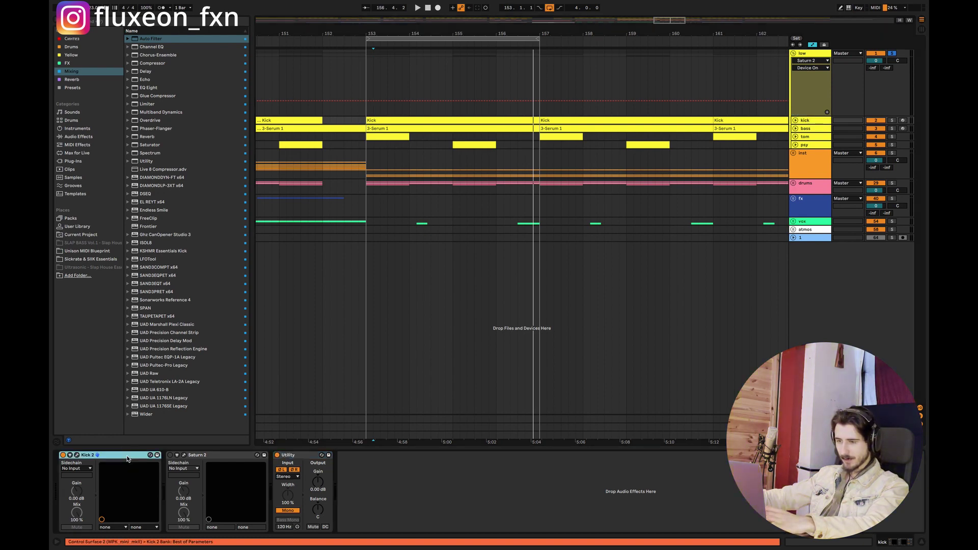
key(super+g)
click(63, 480)
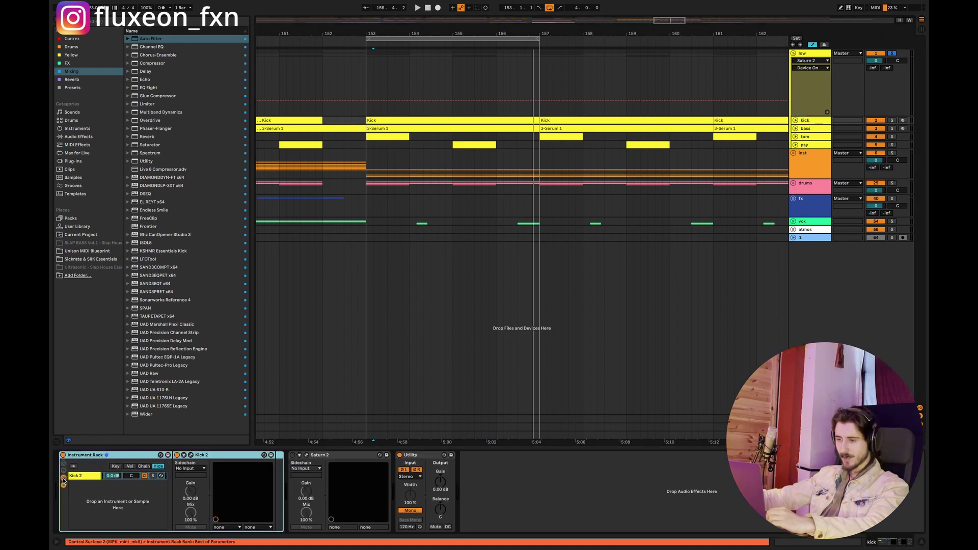
right_click(95, 494)
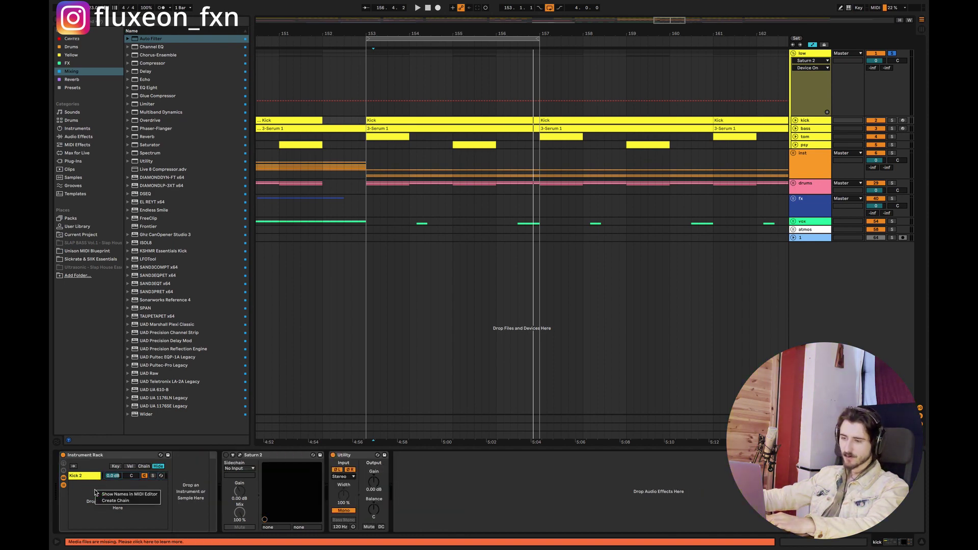
click(122, 502)
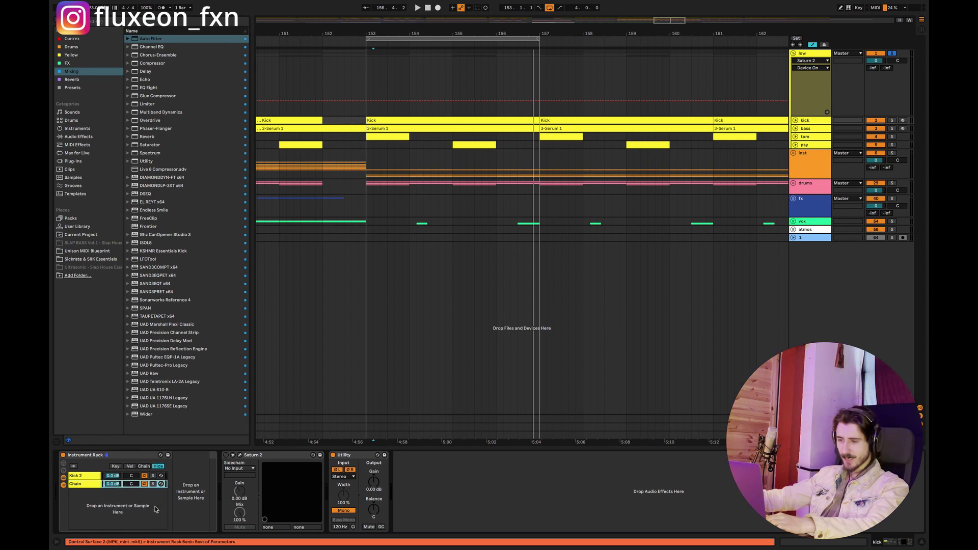
Browse the Drums collection to the deep & minimal folder in Wave Alchemy Drum Tools 02's processed bass drums
click(74, 47)
click(127, 88)
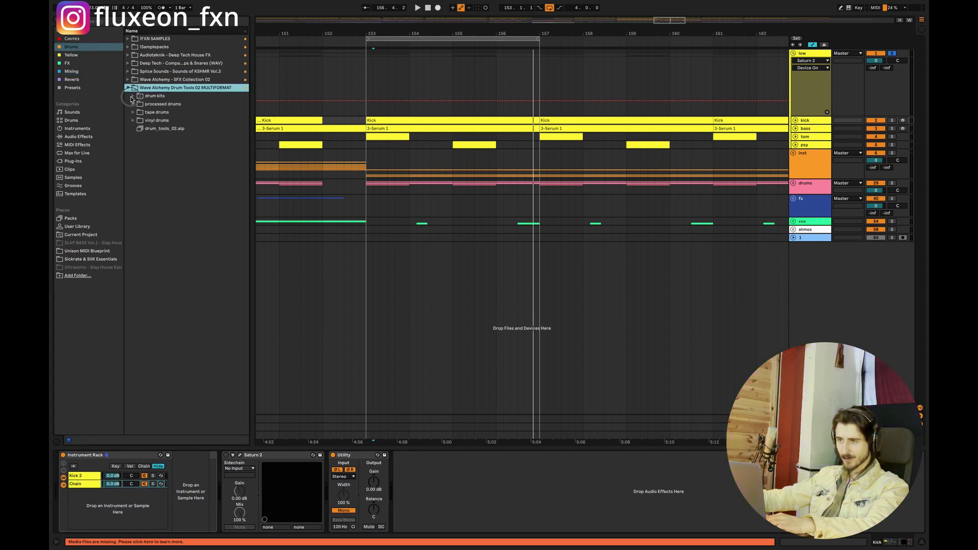
click(132, 104)
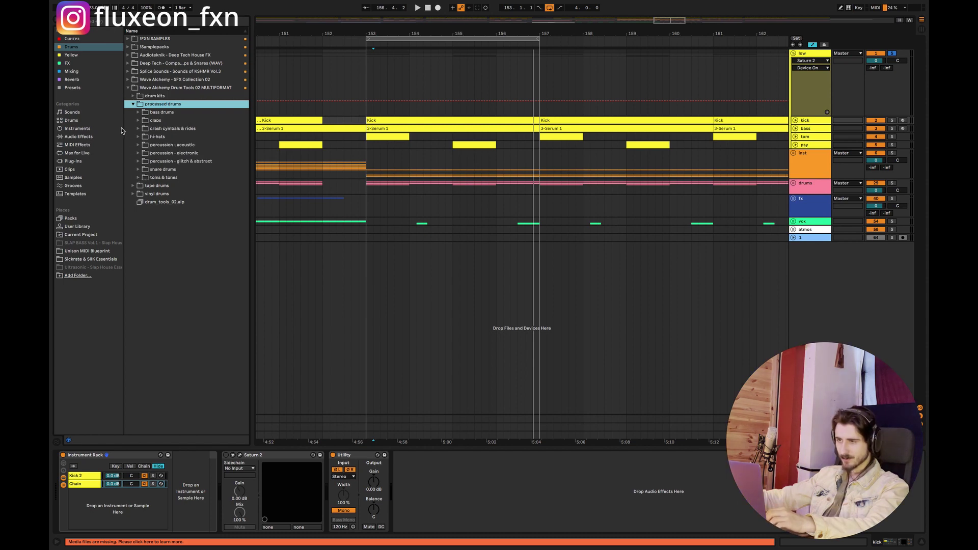
click(137, 112)
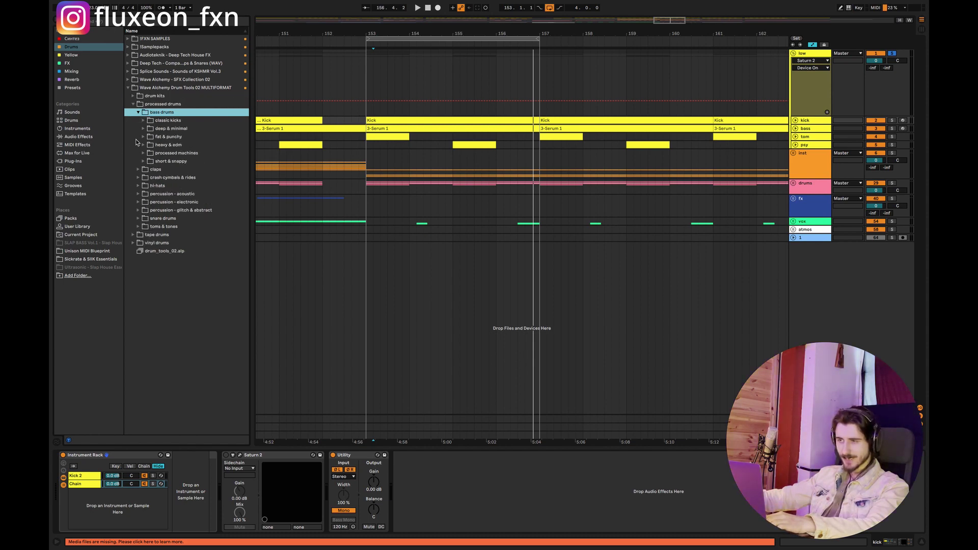
click(143, 129)
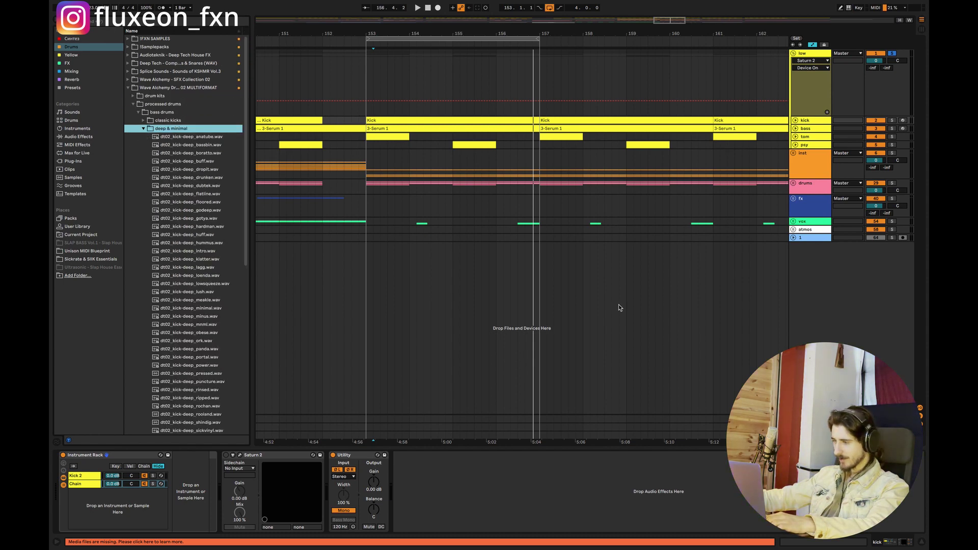
Audition the kick samples in the deep & minimal folder, going down the list to dt02_kick-deep_ork.wav
click(200, 205)
click(206, 226)
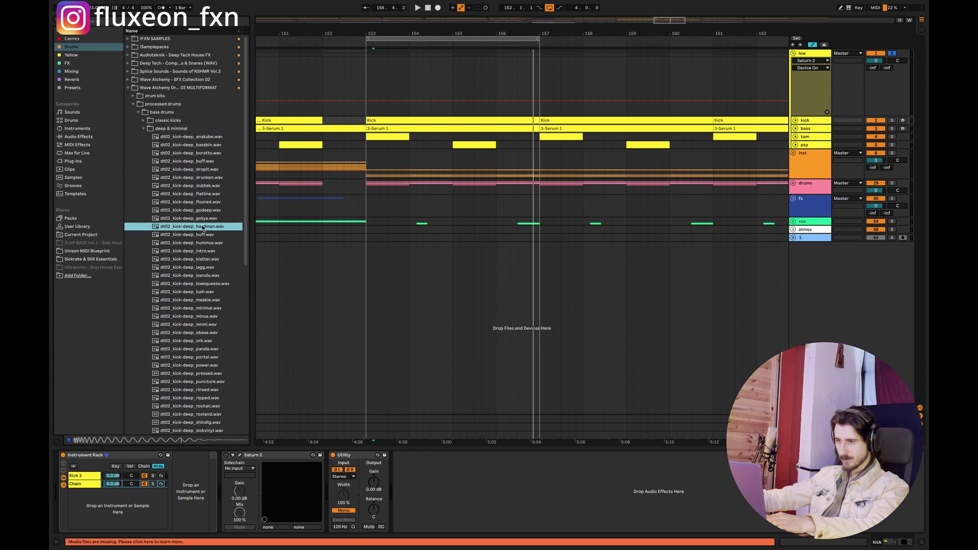
click(216, 267)
key(Down)
key(Down)
key(Down)
key(Down)
key(Down)
key(Down)
key(Down)
key(Down)
key(Down)
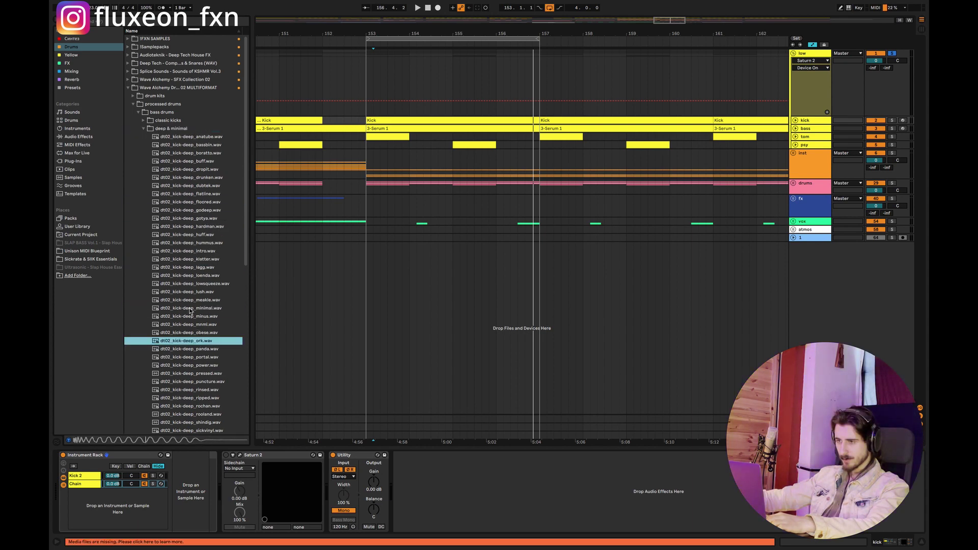
Switch to the fat & punchy folder and audition its kick samples up to dt02_kick-punchy_dread.wav
click(144, 129)
click(143, 136)
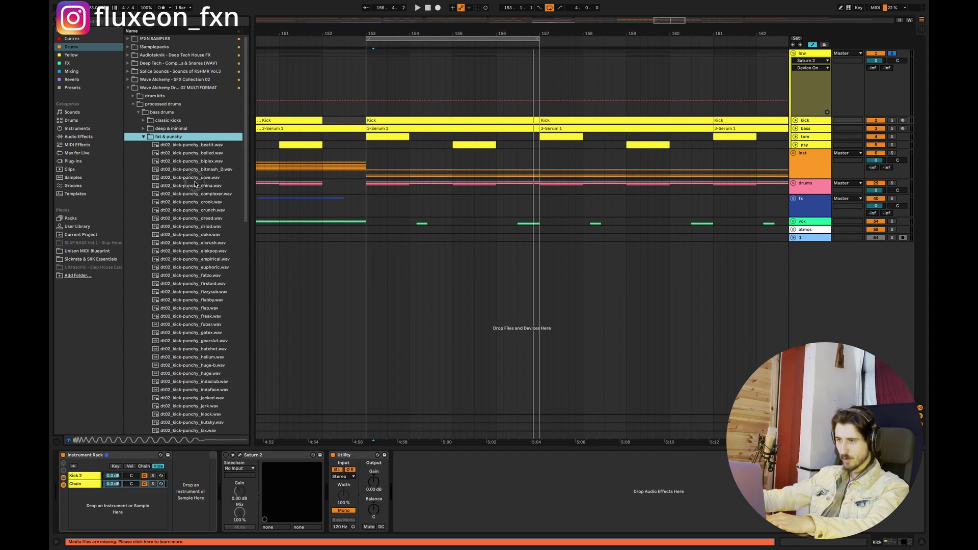
click(193, 177)
click(211, 210)
key(Up)
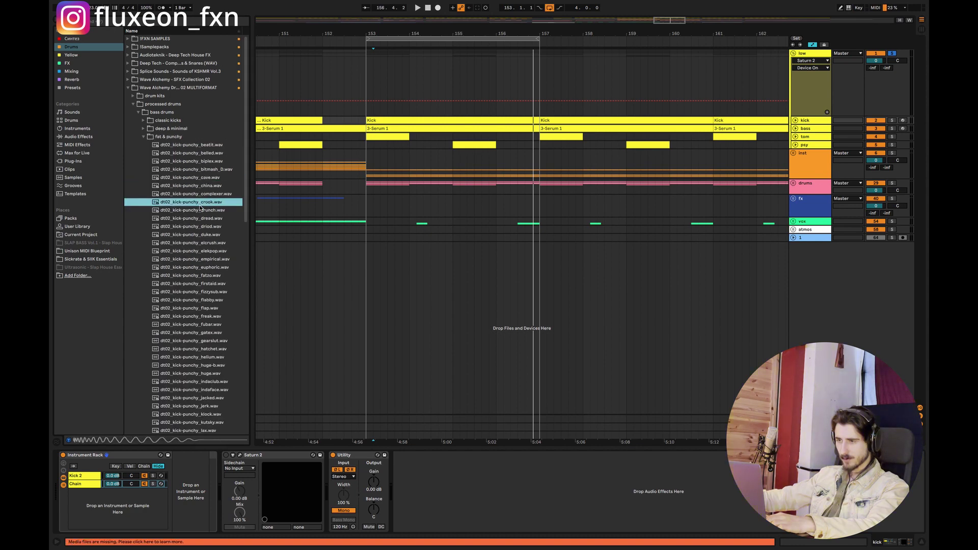
click(202, 220)
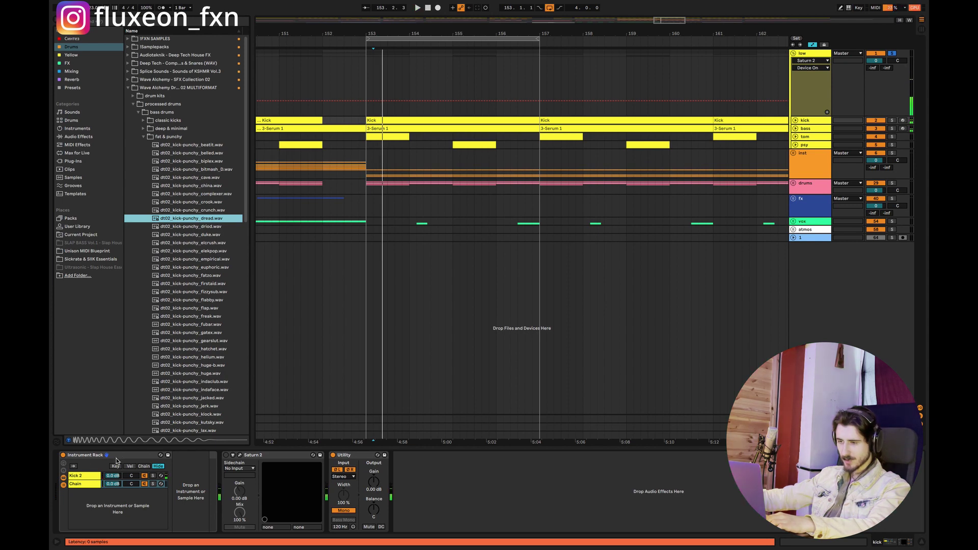
Load dt02_kick-punchy_dread.wav into the rack's empty chain and high-pass the sample with Simpler's filter
click(77, 484)
drag(220, 216, 201, 493)
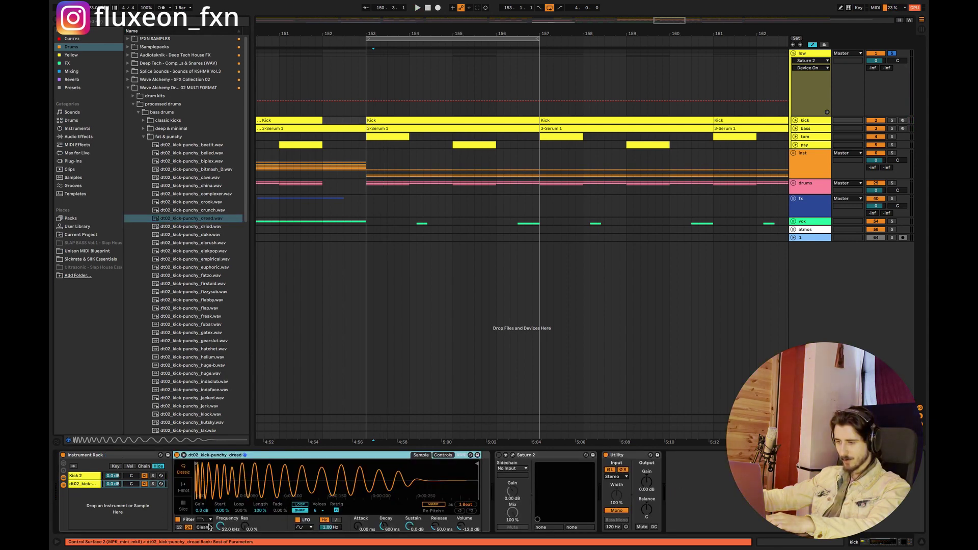
drag(209, 527, 205, 494)
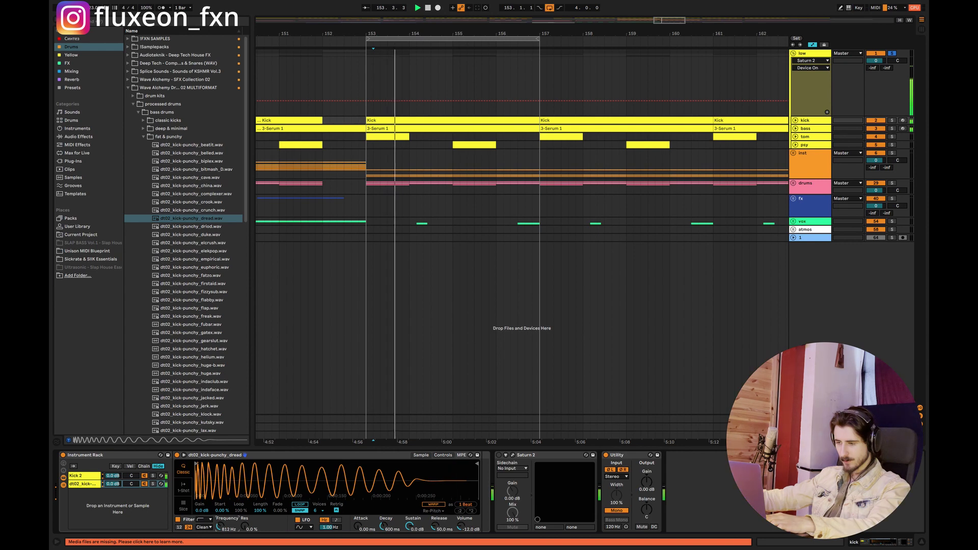
Set Simpler's amplitude sustain to -inf dB and decay to about 620 ms, and lower the sample chain's volume to about -6 dB
click(443, 455)
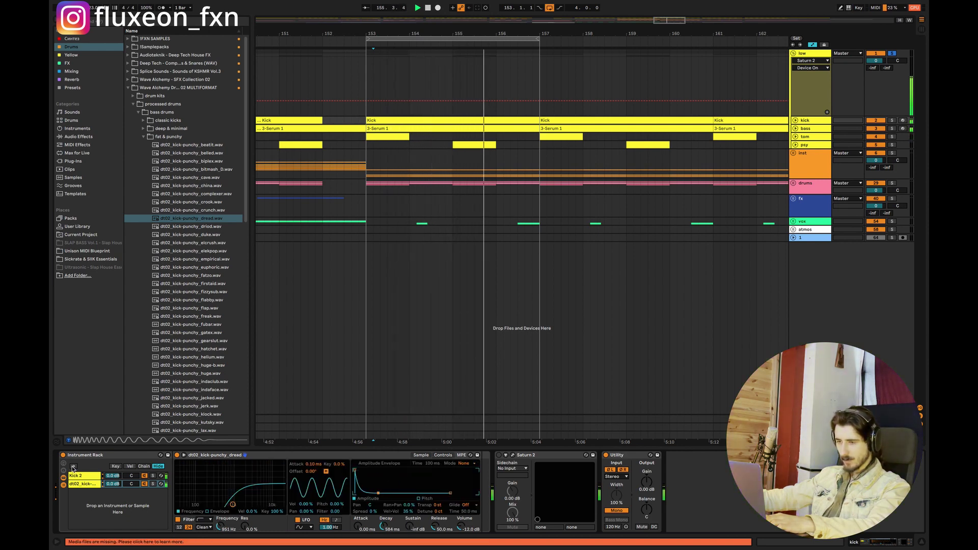
drag(111, 484, 111, 496)
key(space)
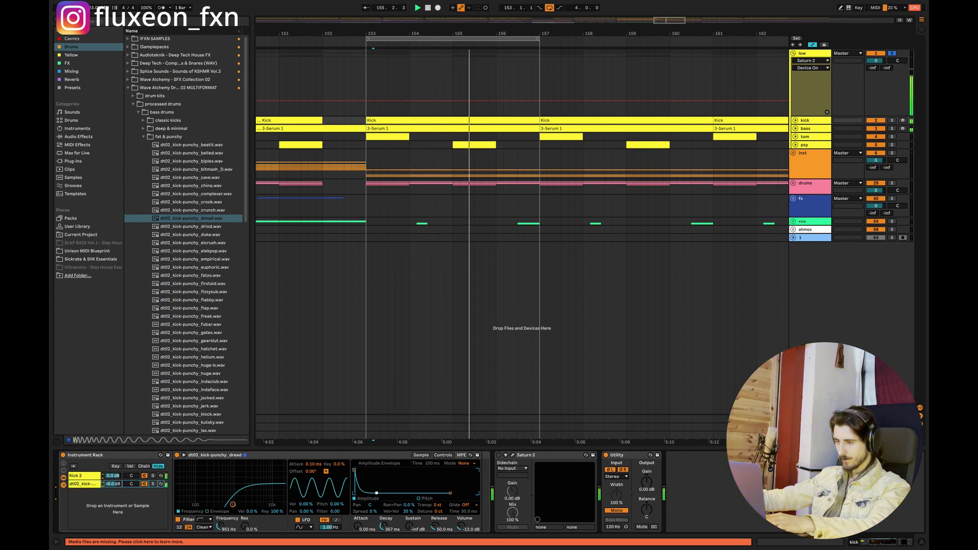
key(space)
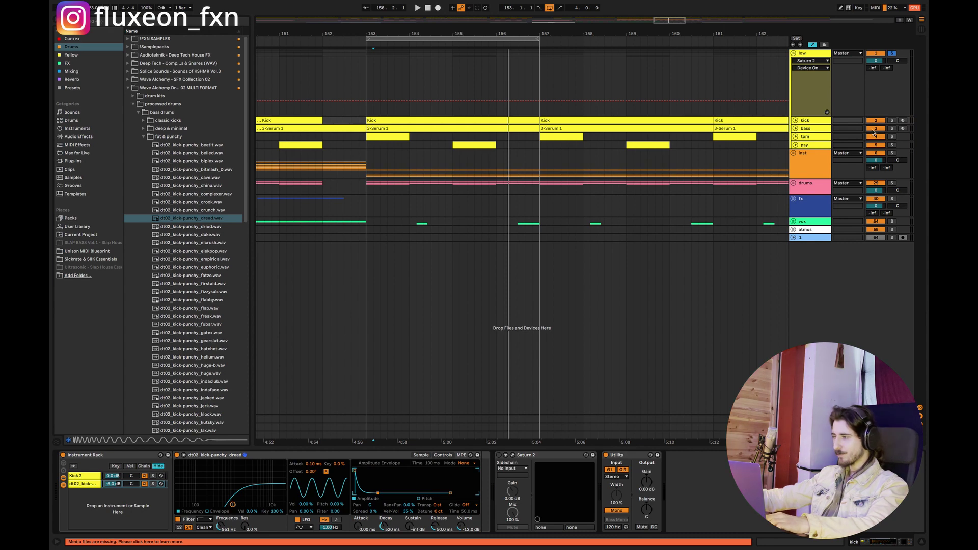
Enable Saturn 2 on the low group, open its interface and lower its drive during playback
click(820, 55)
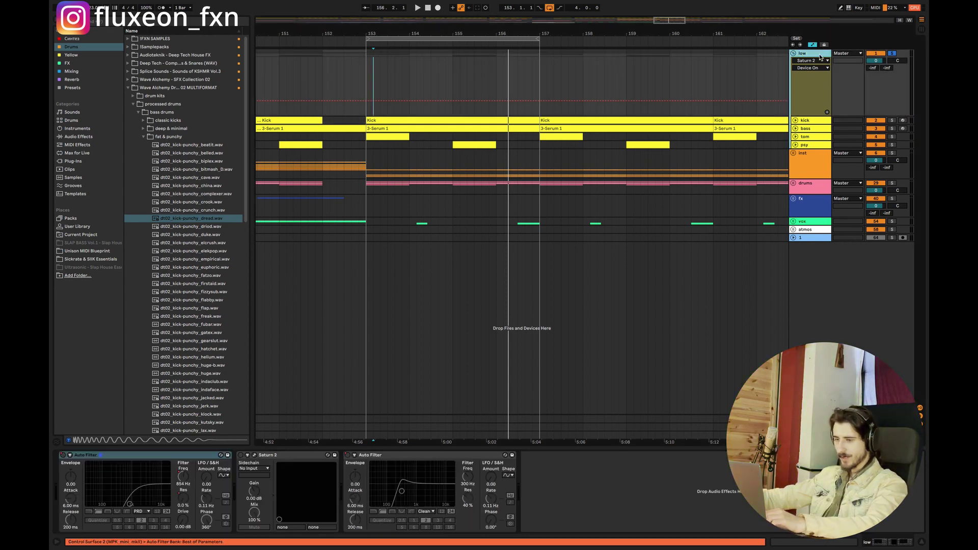
click(241, 456)
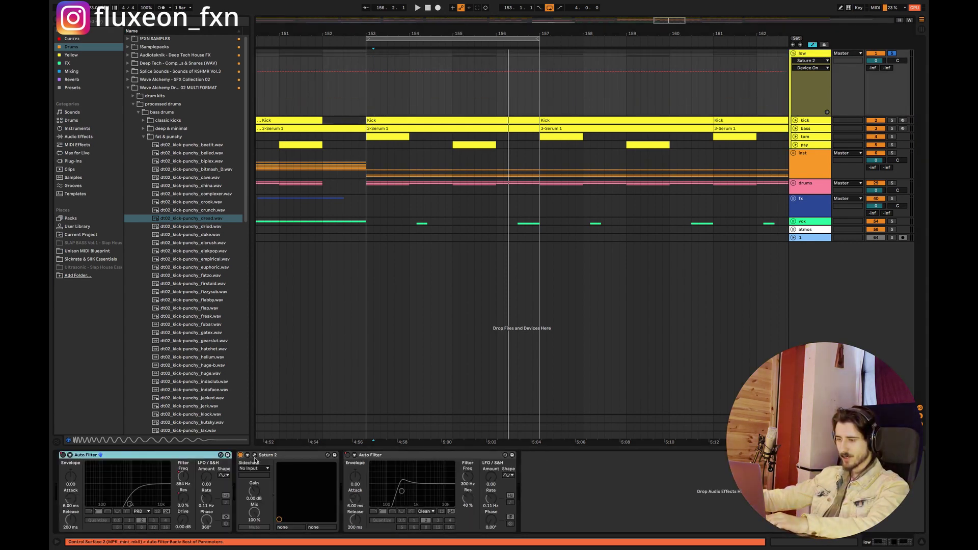
click(254, 454)
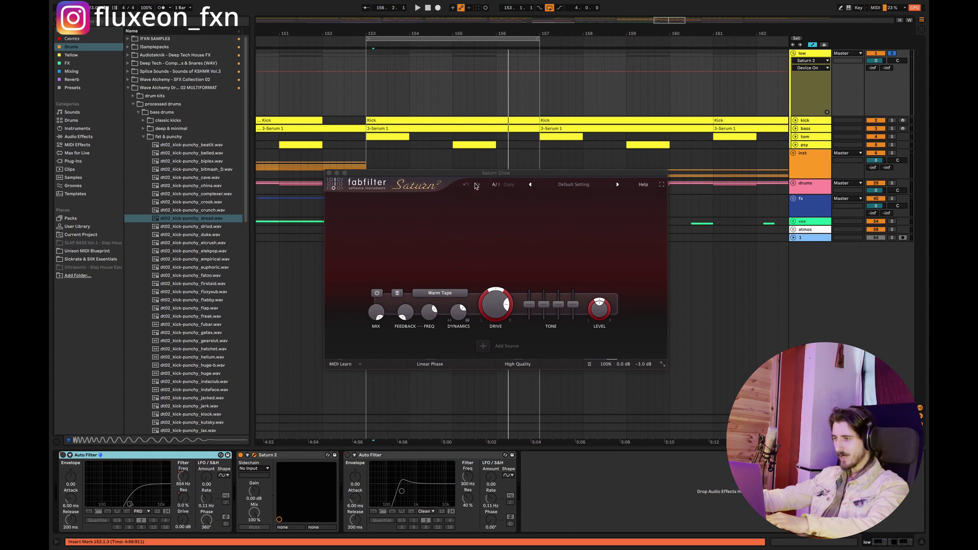
drag(476, 173, 495, 237)
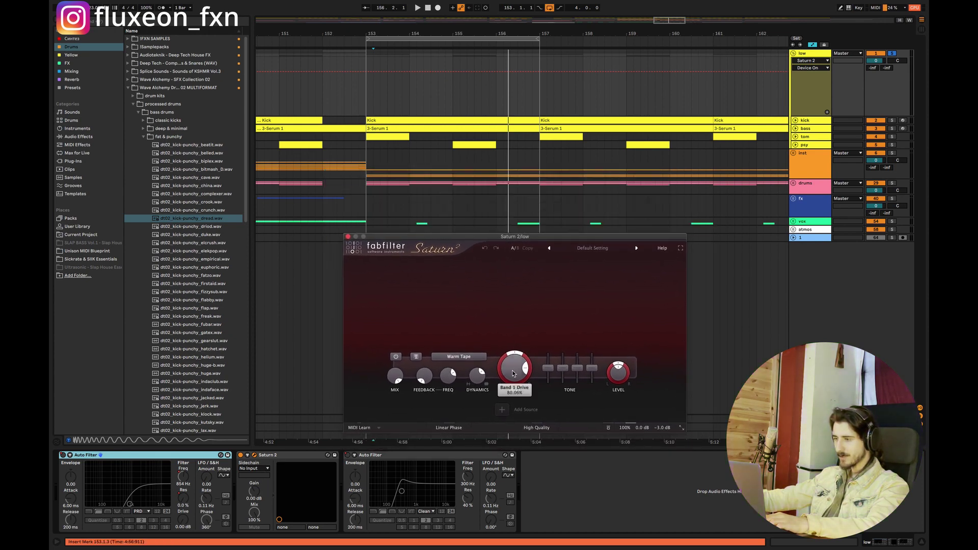
key(space)
drag(513, 373, 521, 411)
Split Saturn 2 into three bands, lowering the first crossover below 110 Hz and setting the second to about 304 Hz
click(447, 287)
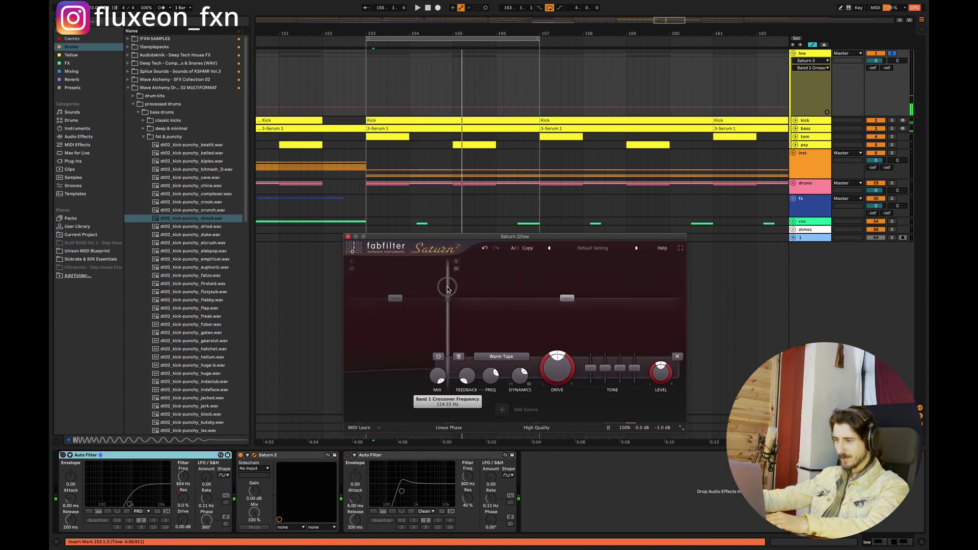
drag(447, 288, 445, 289)
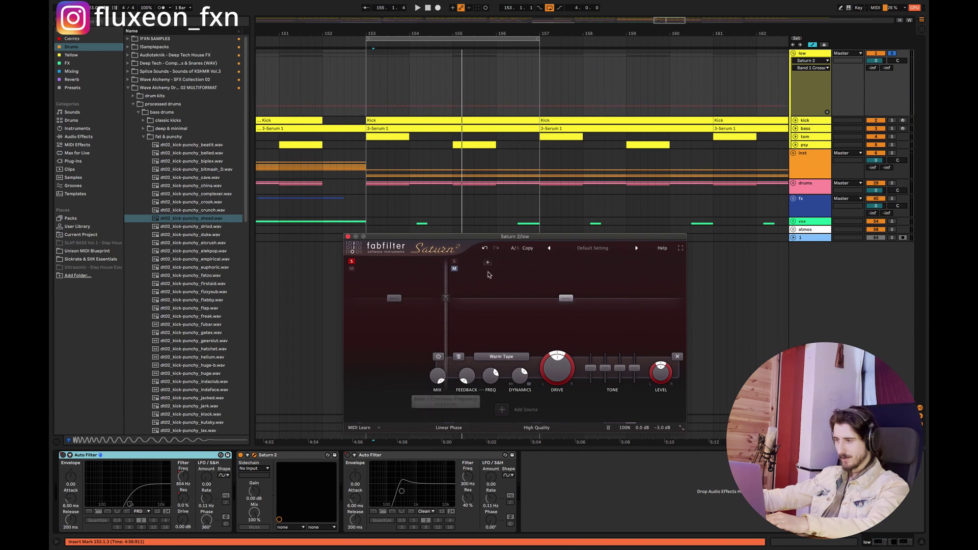
drag(520, 278, 573, 278)
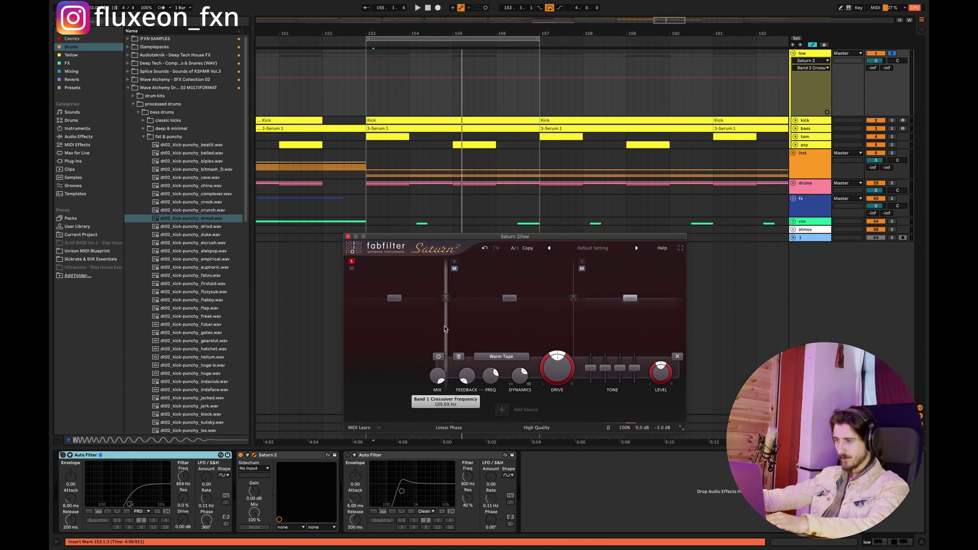
drag(445, 329, 421, 327)
key(space)
drag(572, 309, 492, 323)
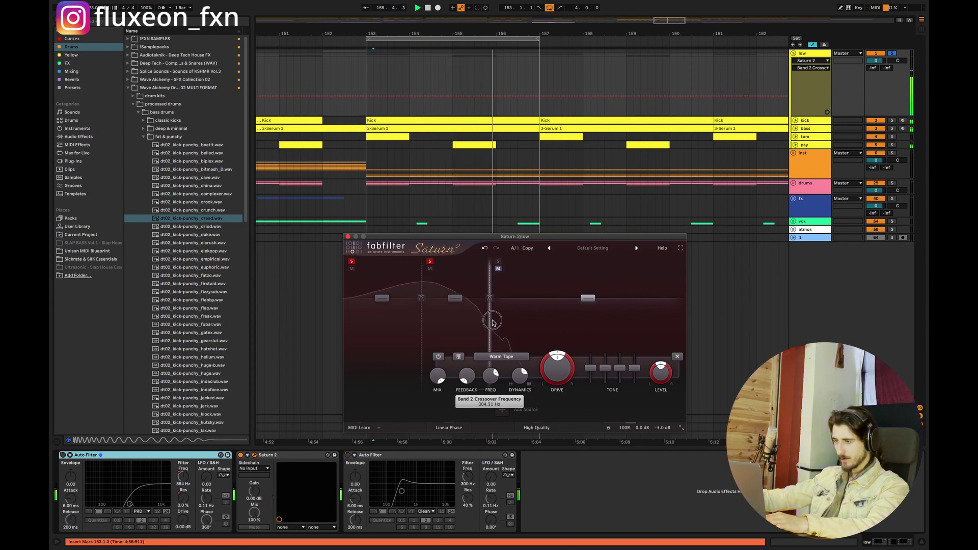
Raise Saturn 2's band 2 drive to about 79% and lower that band's level to about -3.7 dB
drag(556, 356, 555, 337)
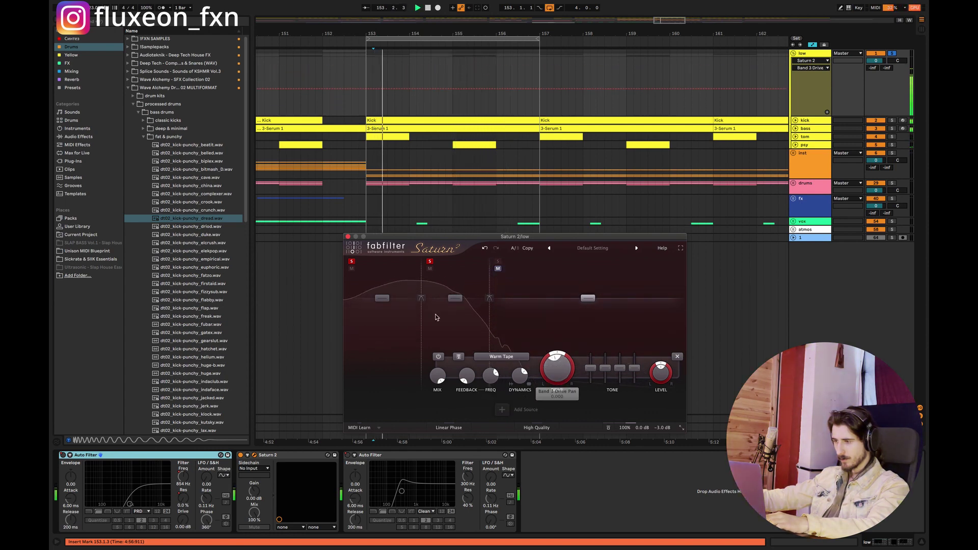
drag(476, 368, 485, 333)
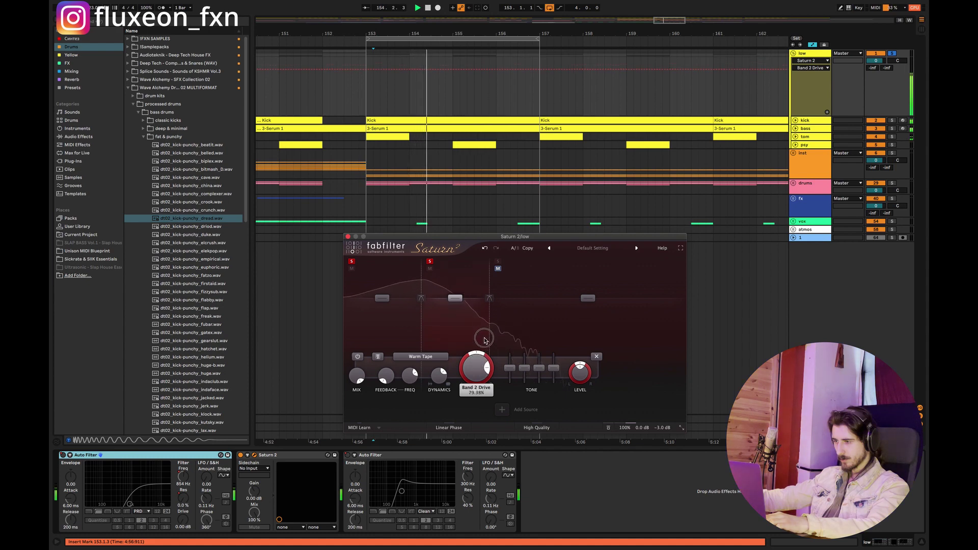
drag(454, 298, 456, 304)
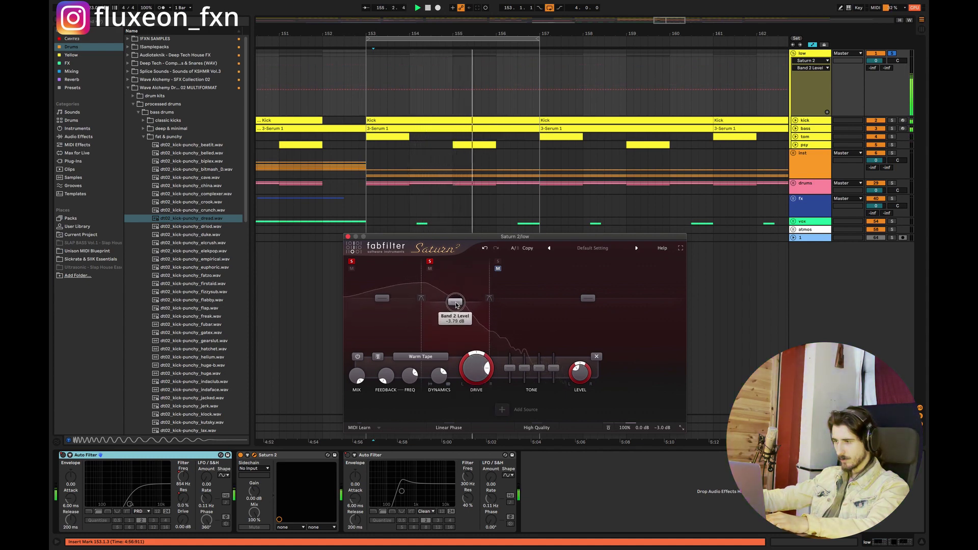
Switch Saturn 2's highest band to Clean Tube and raise its drive to about 75% during playback
mouse_move(568, 326)
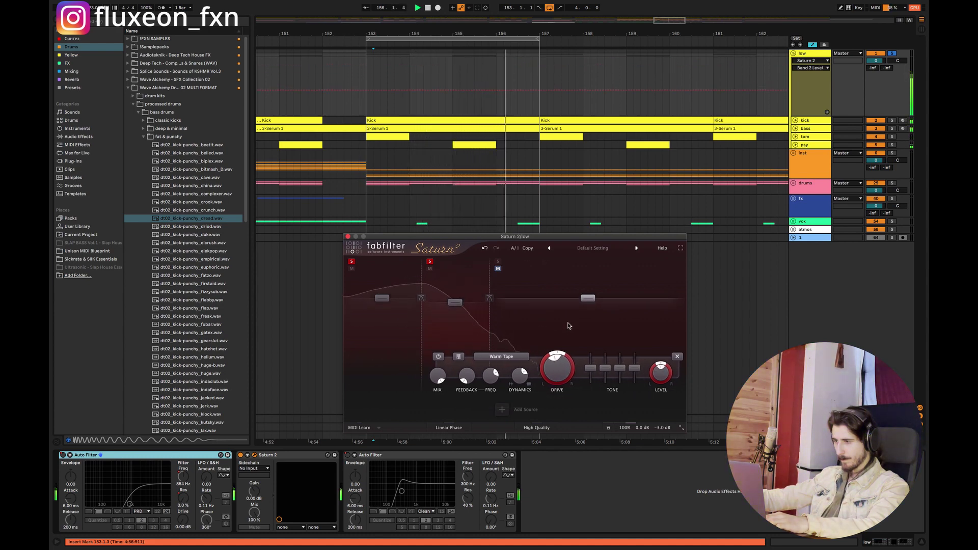
click(502, 356)
mouse_move(509, 367)
click(558, 375)
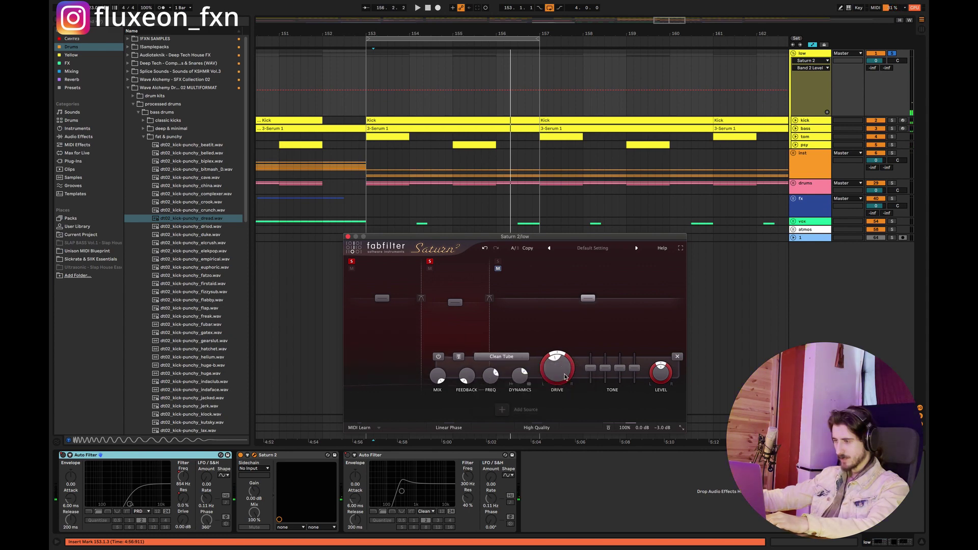
key(space)
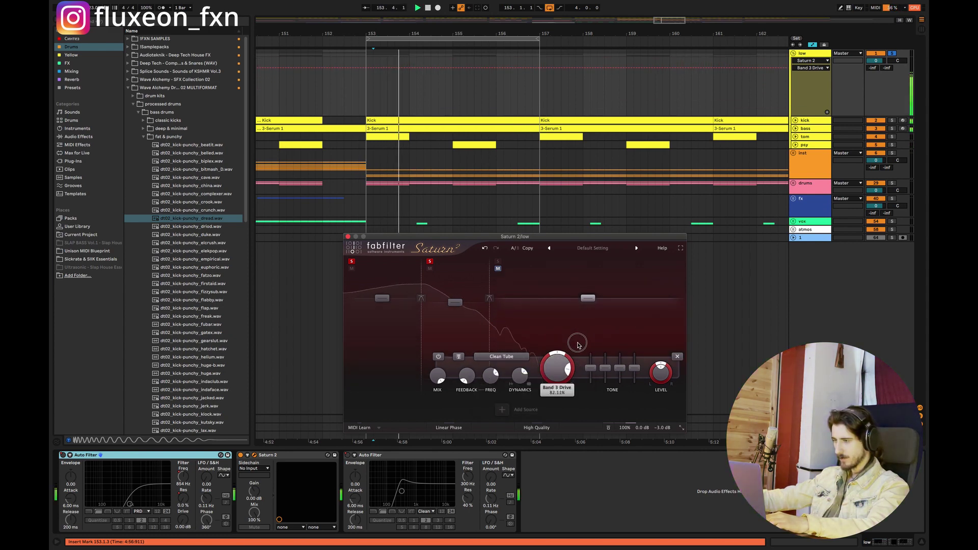
drag(578, 340, 587, 303)
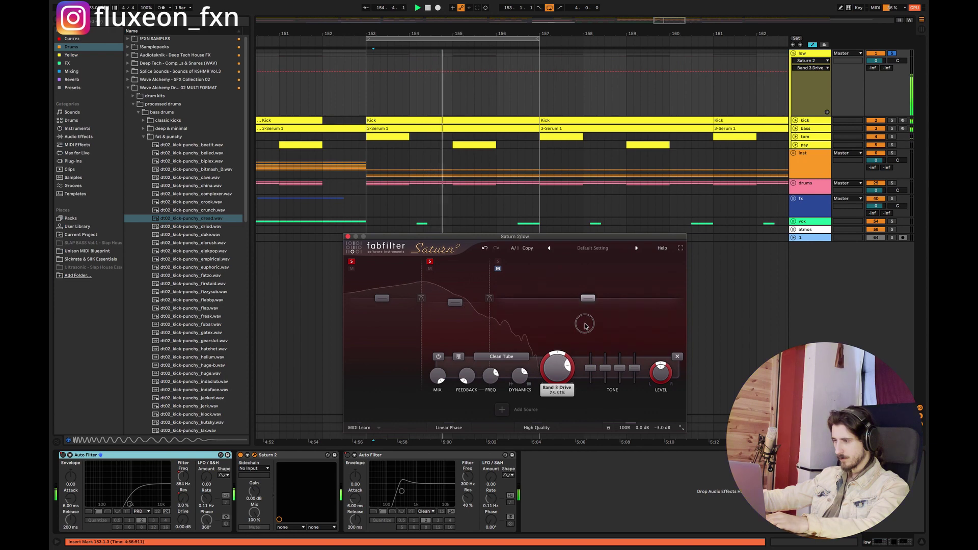
Solo the highest band to hear it, reduce its drive, clear all band solos and close Saturn 2
click(498, 261)
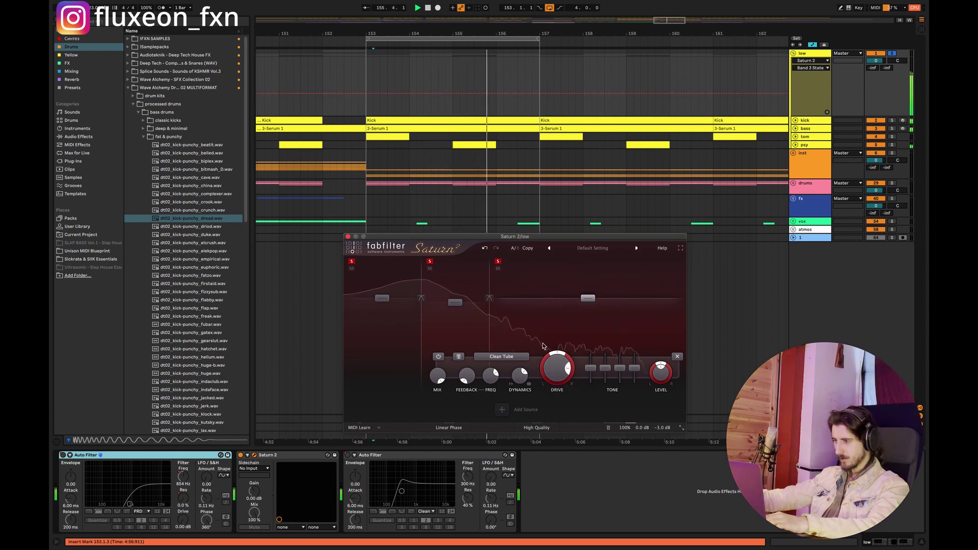
drag(557, 369, 556, 388)
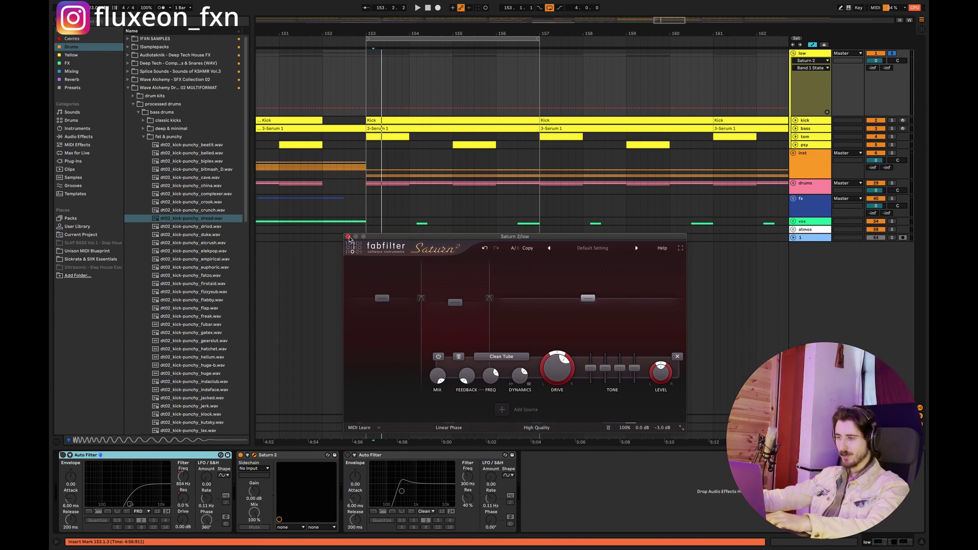
click(348, 236)
Play the drop from bar 153 and solo the drums and inst groups alongside the low group
click(366, 146)
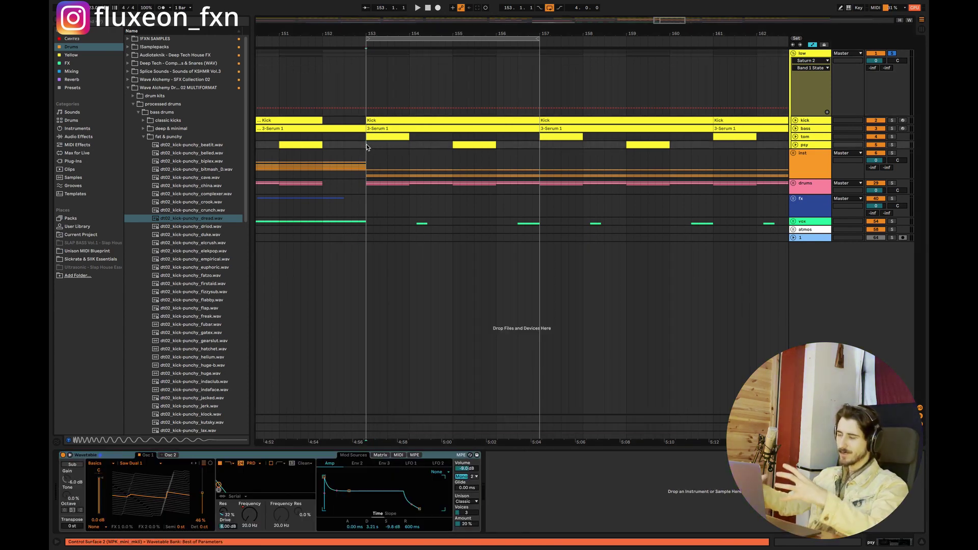
key(space)
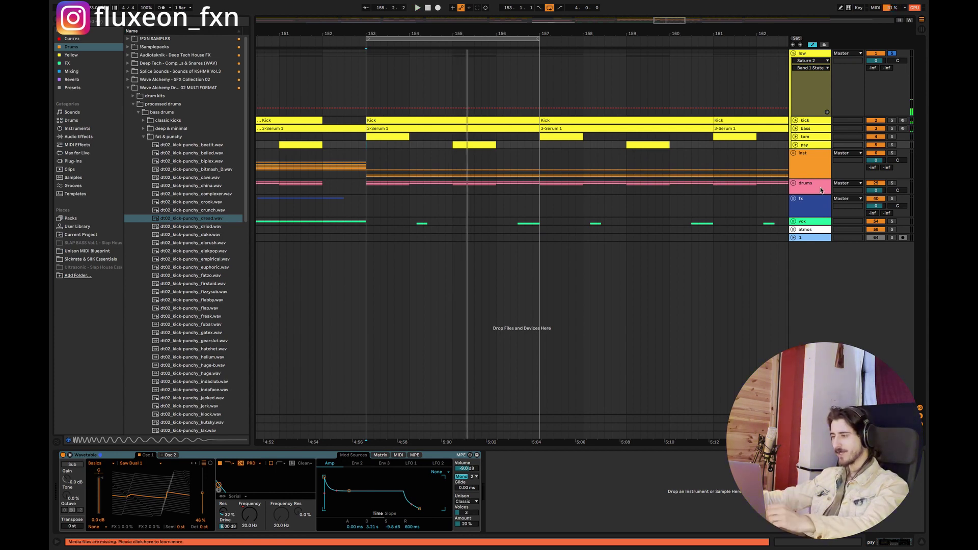
click(891, 183)
key(space)
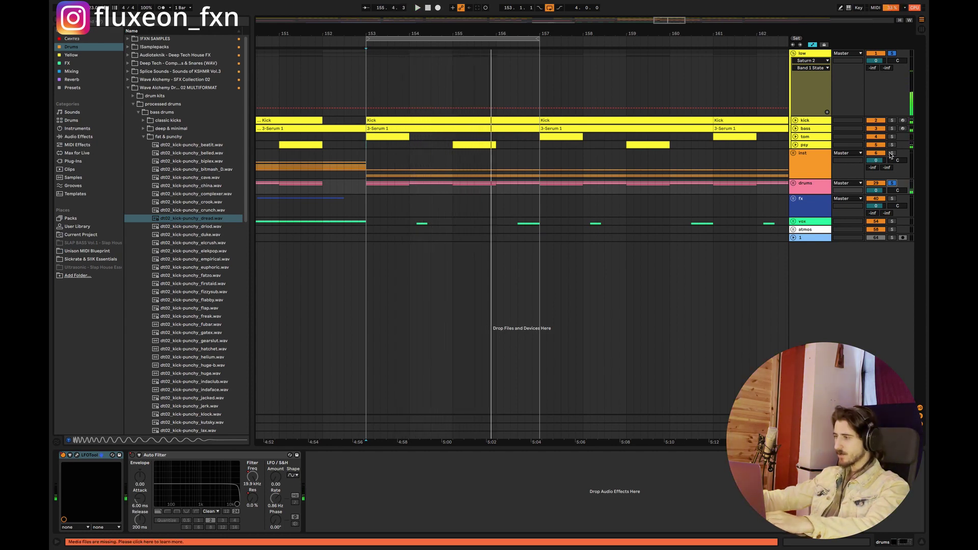
key(space)
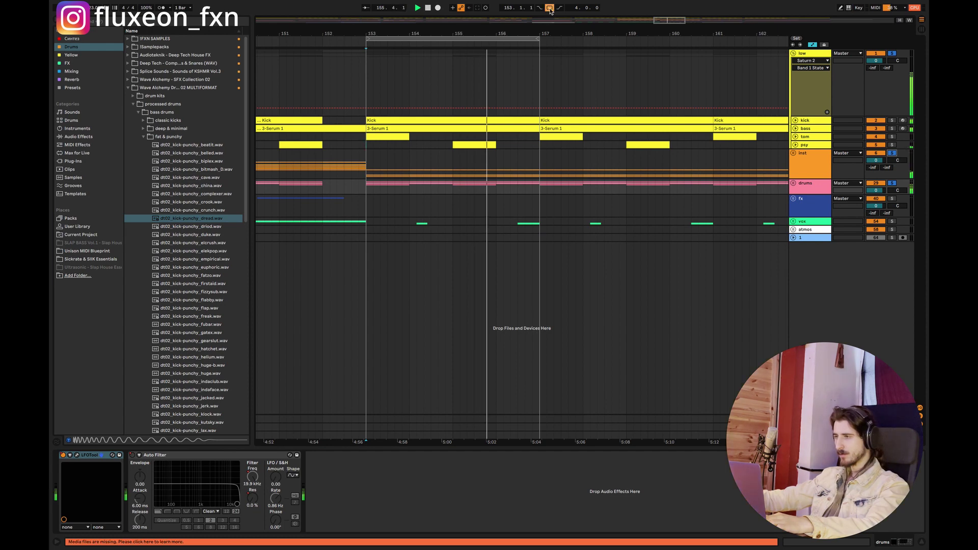
Set the arrangement loop to 16 bars starting at bar 153
key(minus)
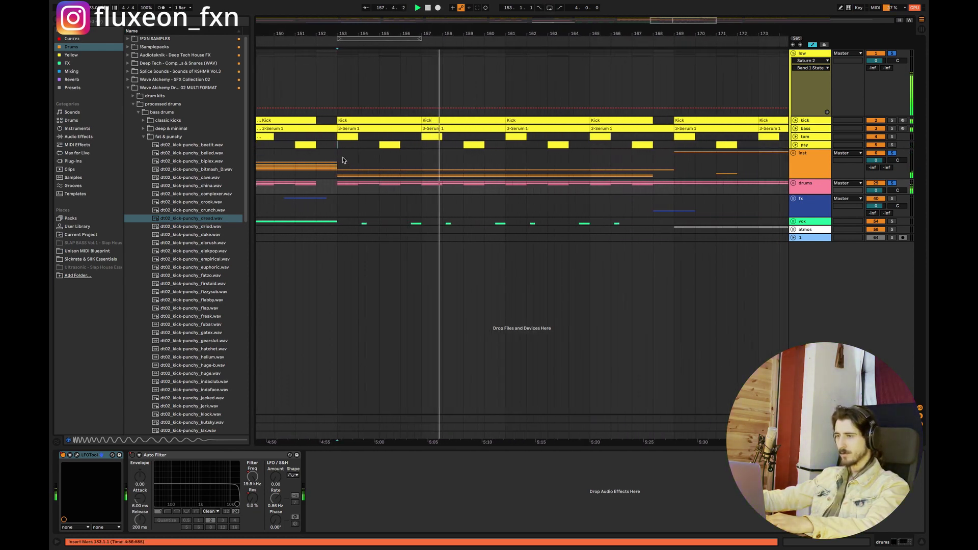
drag(343, 160, 675, 161)
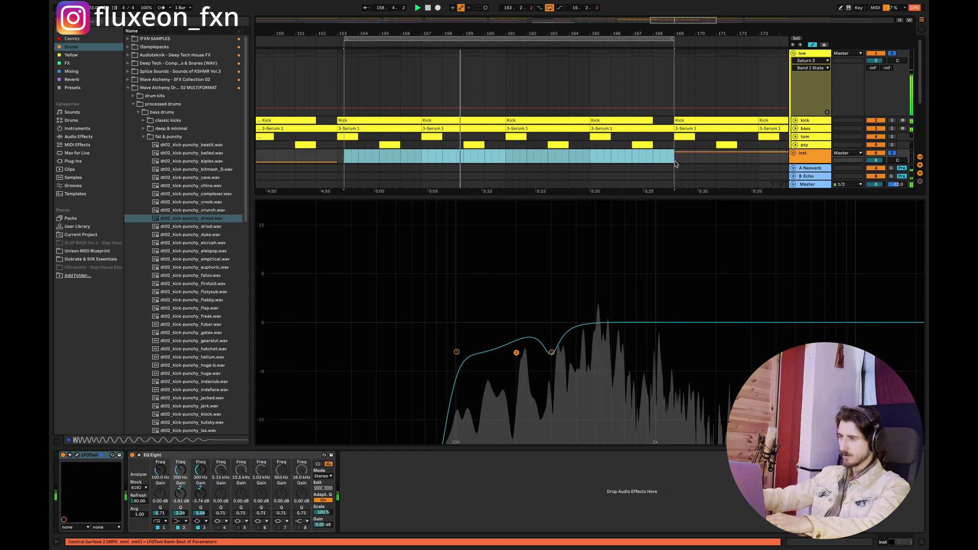
key(ctrl+l)
key(ctrl+alt+l)
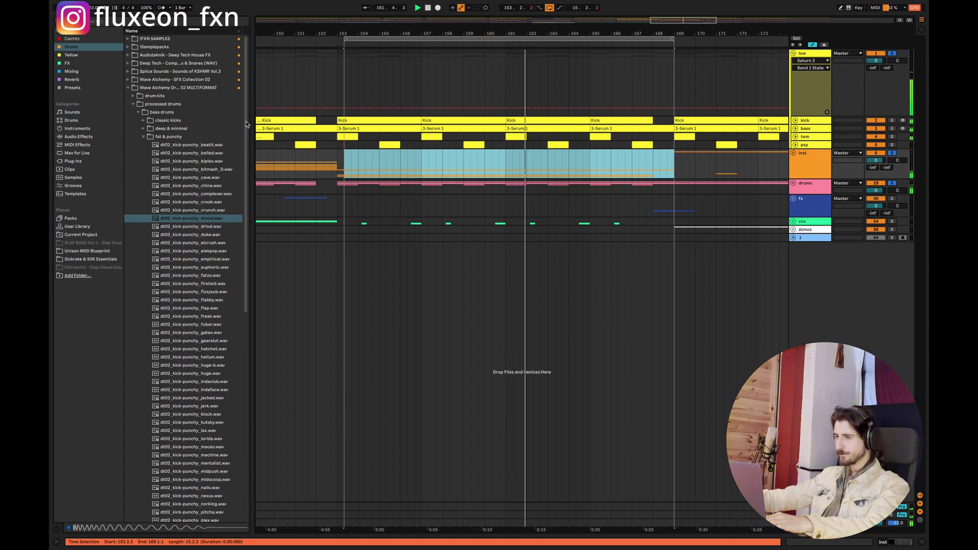
drag(344, 40, 337, 43)
key(ctrl+alt+l)
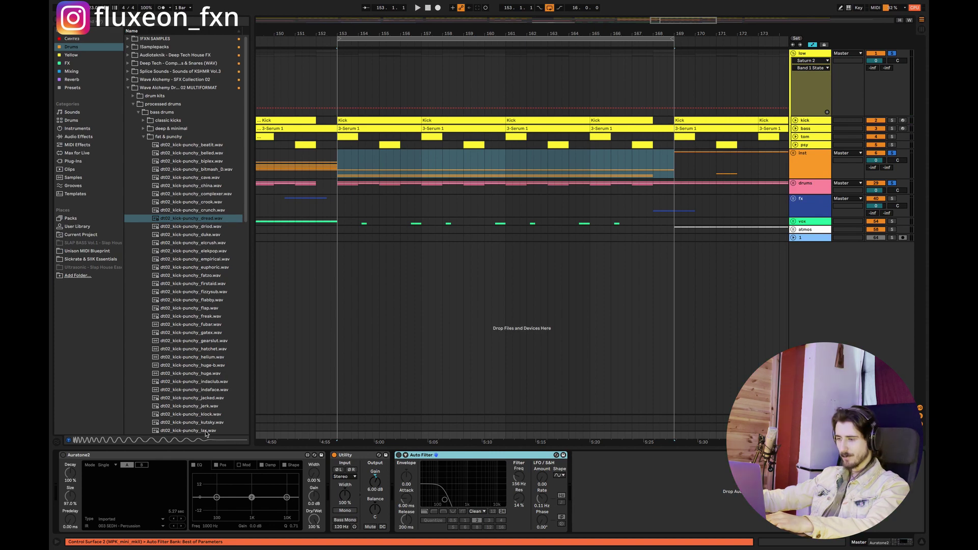
Check the low end through the master's low-pass Auto Filter, switch the filter back off and save the set
click(399, 455)
key(space)
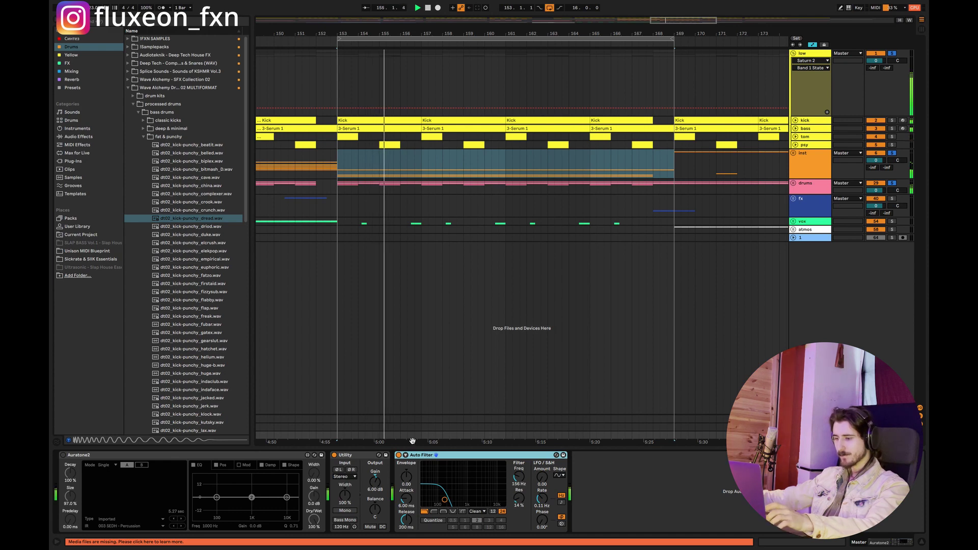
click(399, 455)
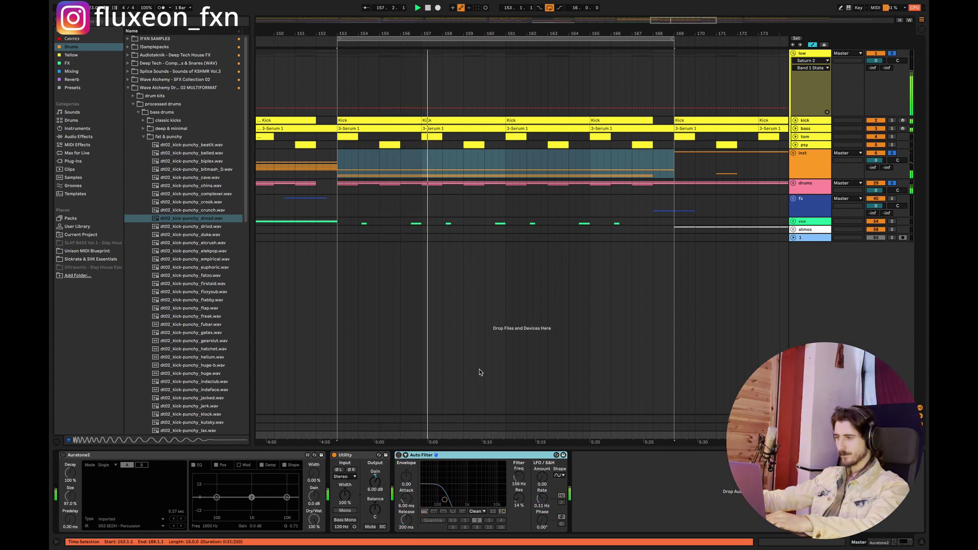
key(super+s)
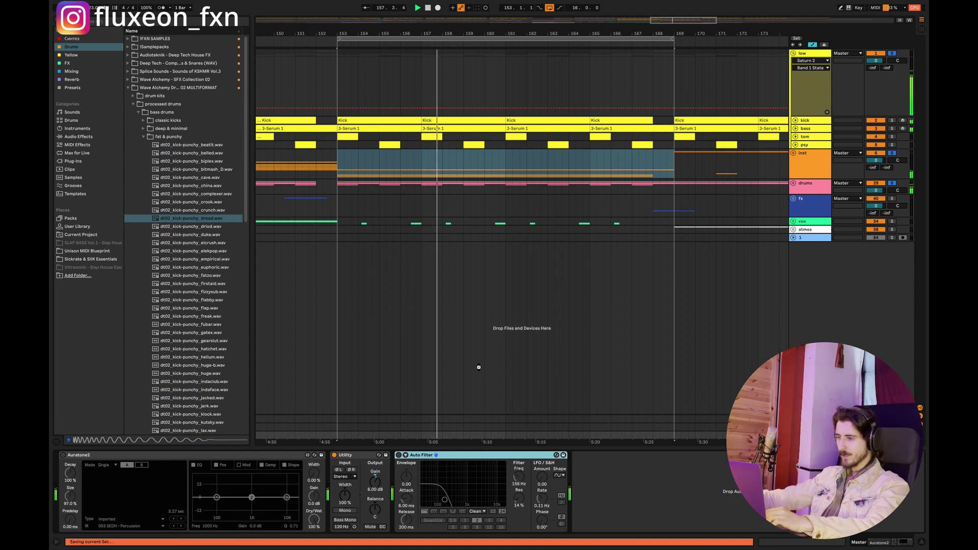